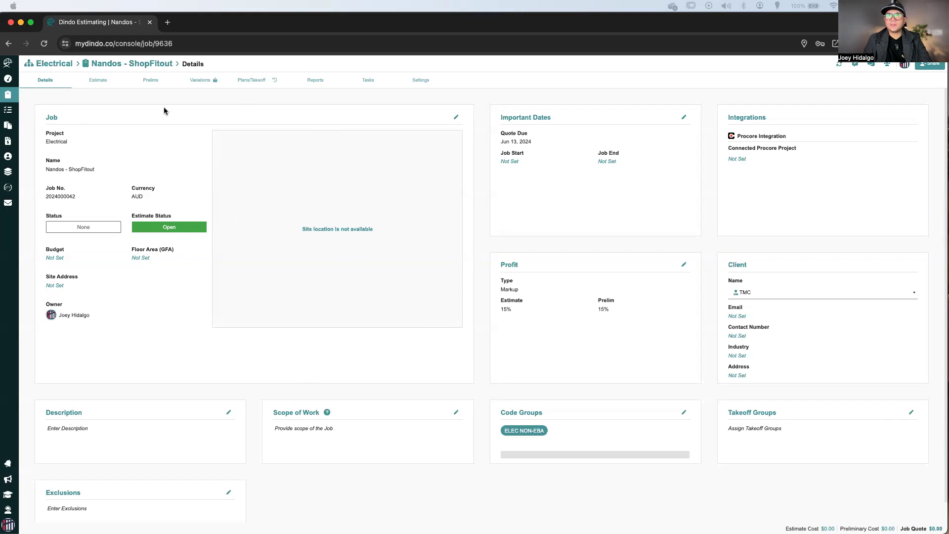
- Open the job's estimate and move the Power trade directly below Emergency Lighting in the trades list
click(92, 81)
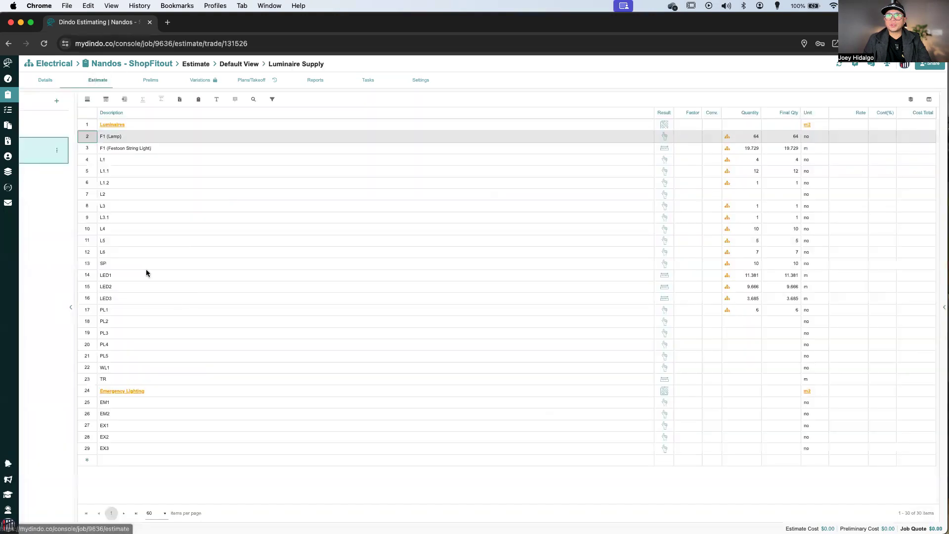
click(60, 133)
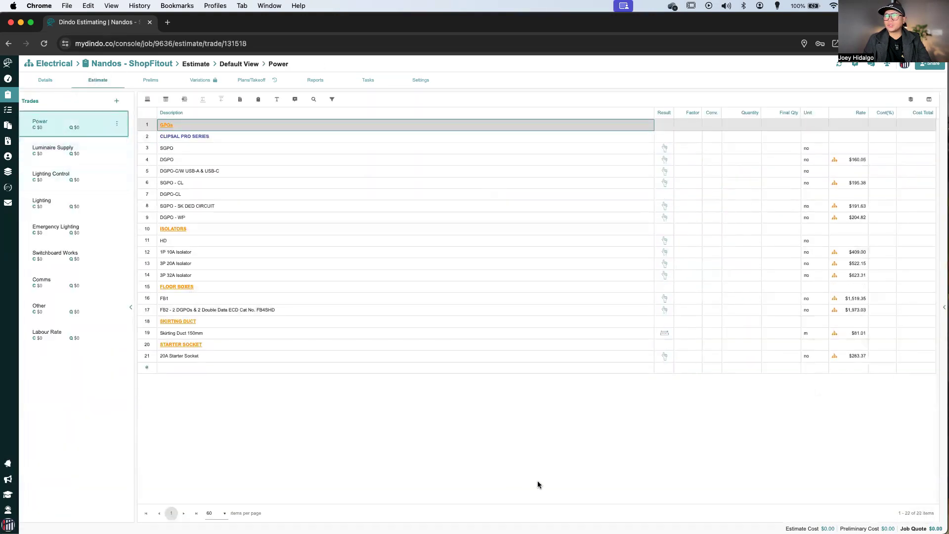
click(63, 152)
click(62, 130)
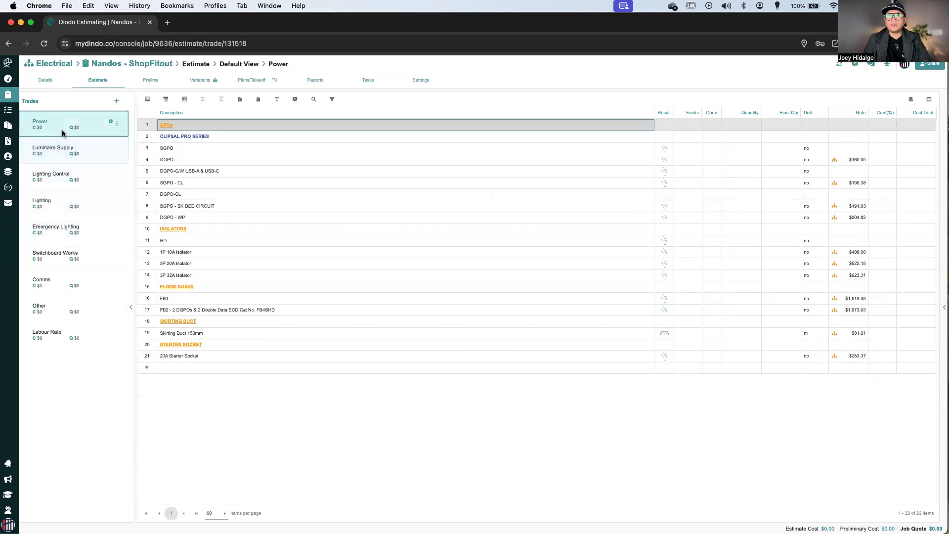
drag(68, 124, 68, 227)
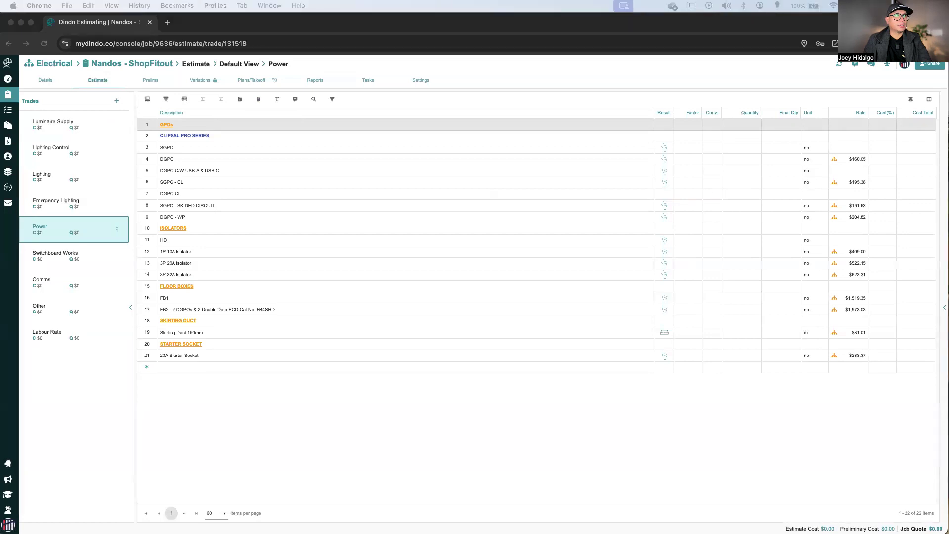
- Bring the 4216-E01 Legend (P1) drawing window in front of the estimate and show its Lighting section
drag(1, 59, 423, 13)
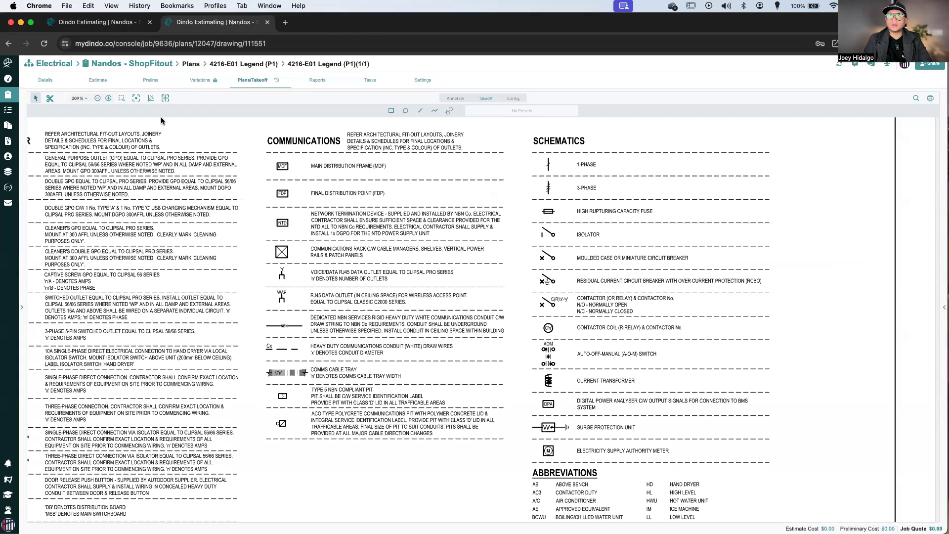
drag(257, 22, 284, 70)
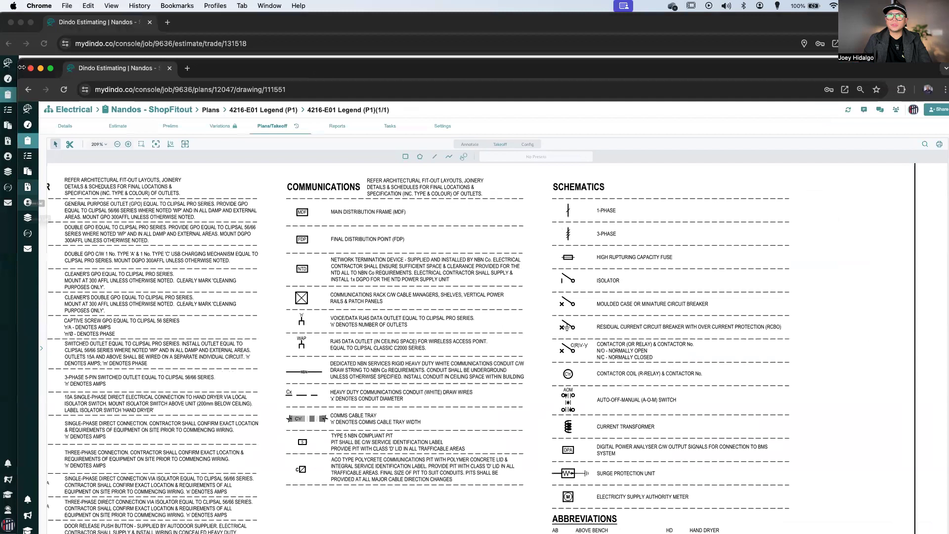
drag(18, 69, 218, 39)
drag(461, 62, 418, 16)
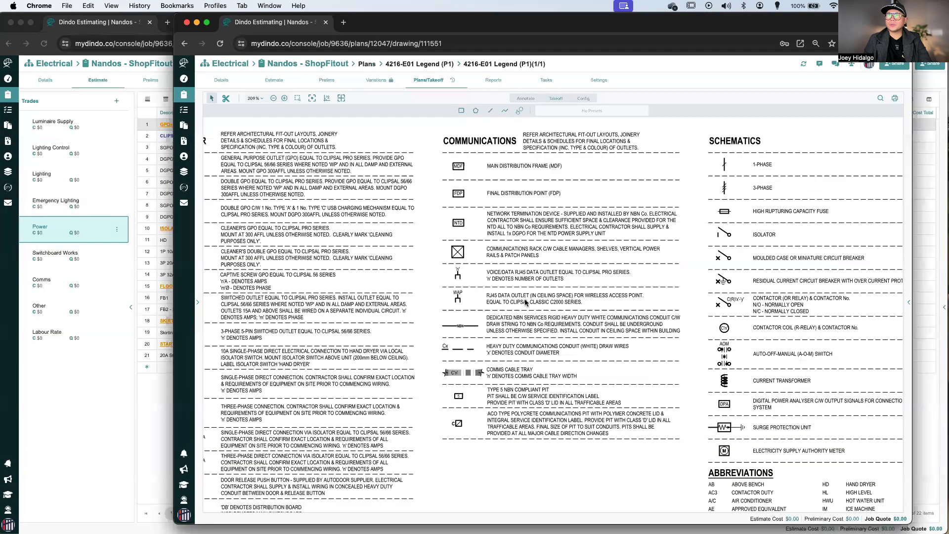
scroll(564, 357, left, 5)
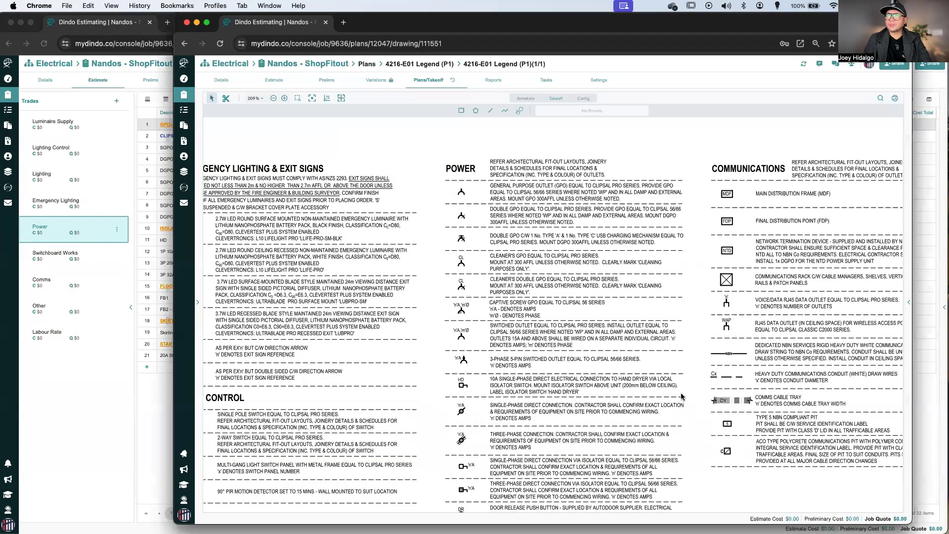
scroll(574, 365, left, 8)
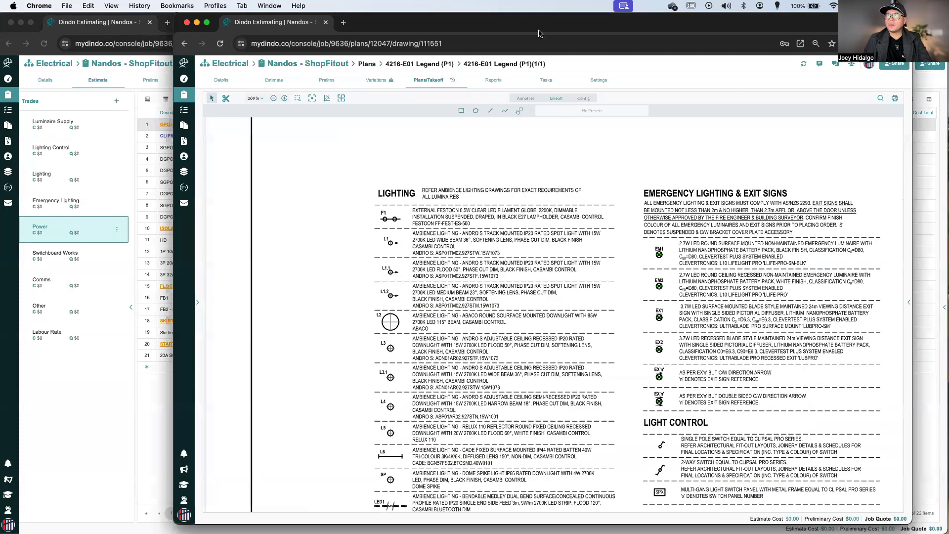
- Narrow the estimate window and arrange the legend drawing window beside it, leaving the trades list visible
drag(539, 34, 565, 37)
double_click(695, 25)
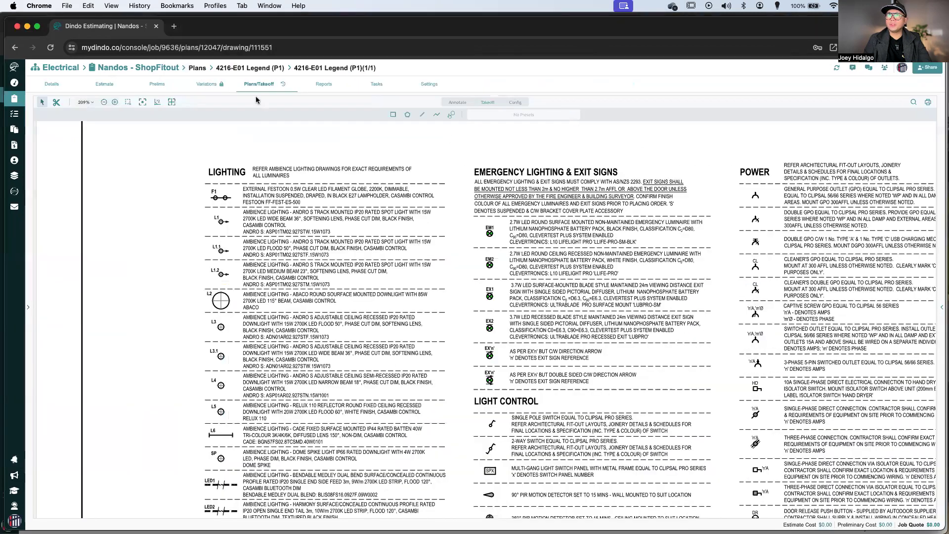
double_click(387, 30)
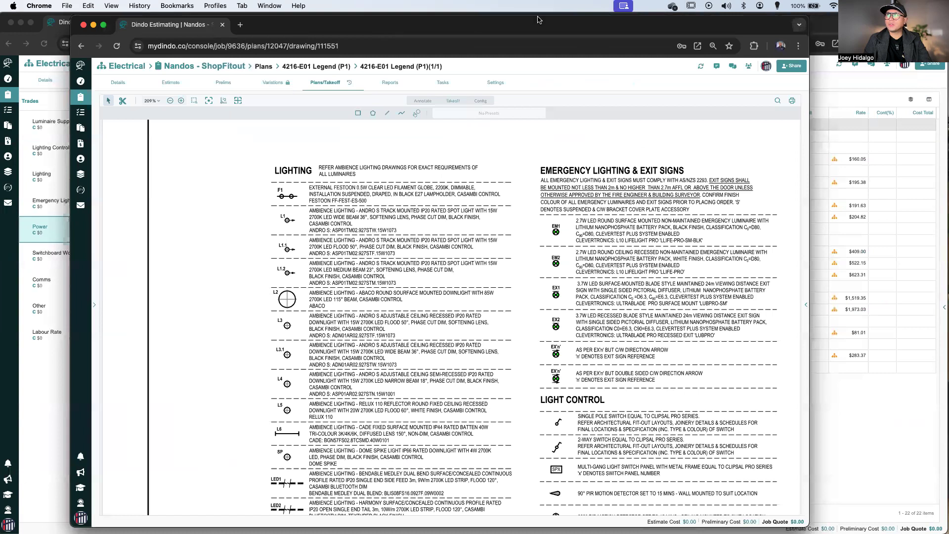
drag(521, 30, 676, 30)
click(203, 31)
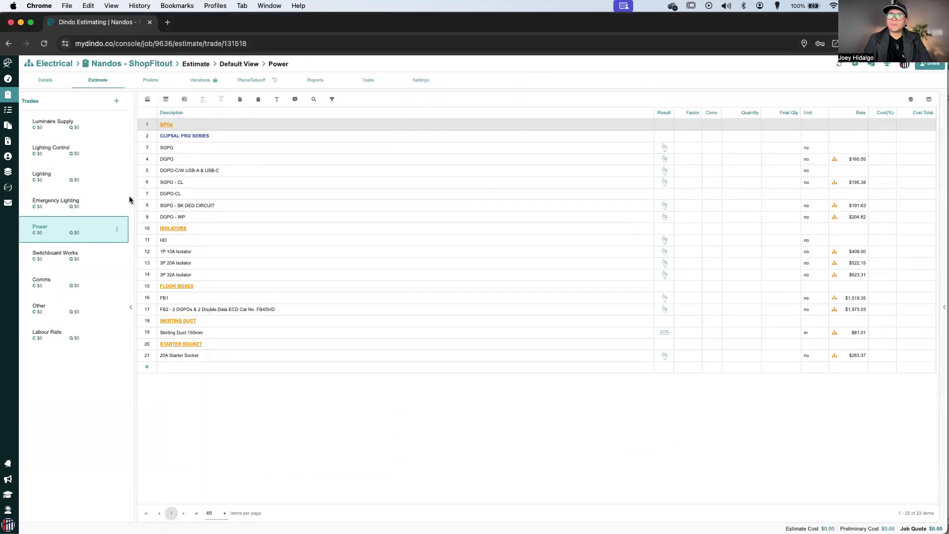
drag(941, 167, 641, 184)
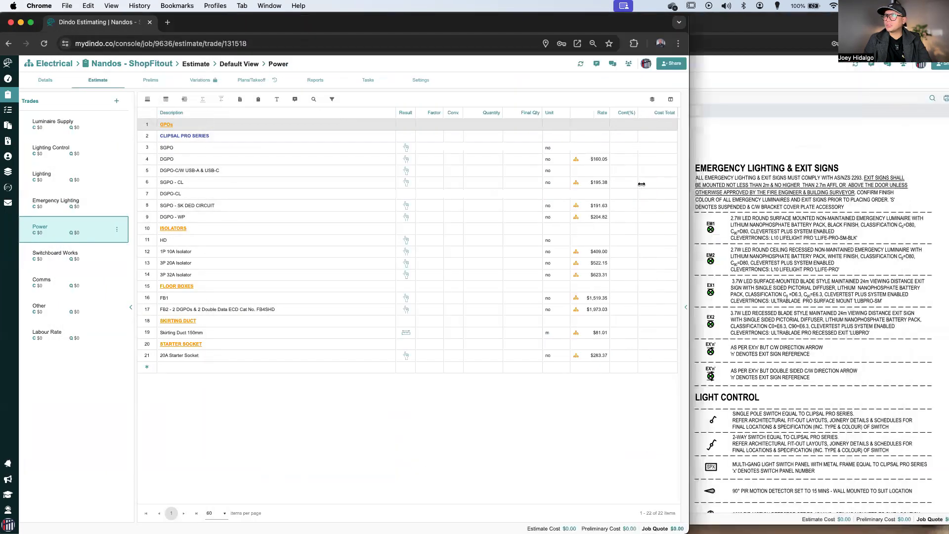
drag(576, 196, 578, 196)
click(672, 32)
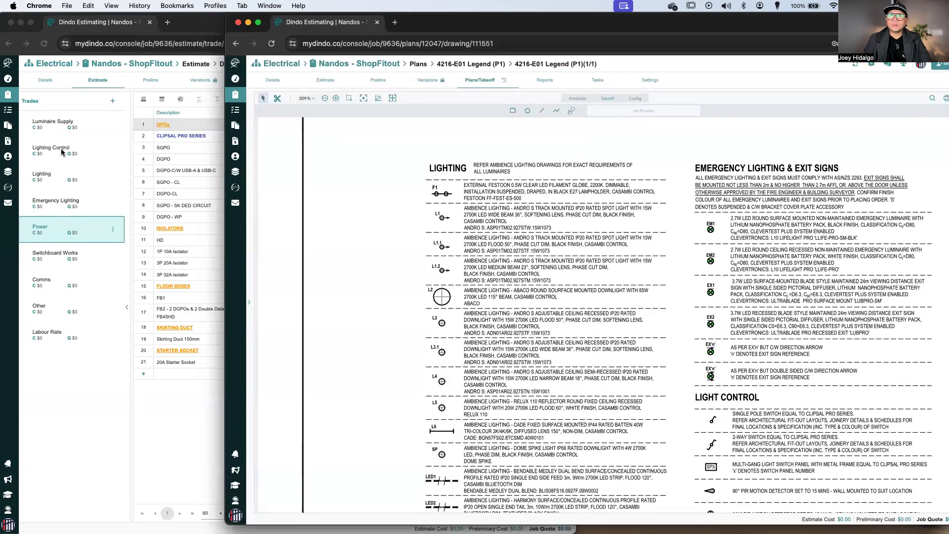
- Open the Luminaire Supply trade and shift the legend window so the item descriptions stay visible beside it
click(64, 128)
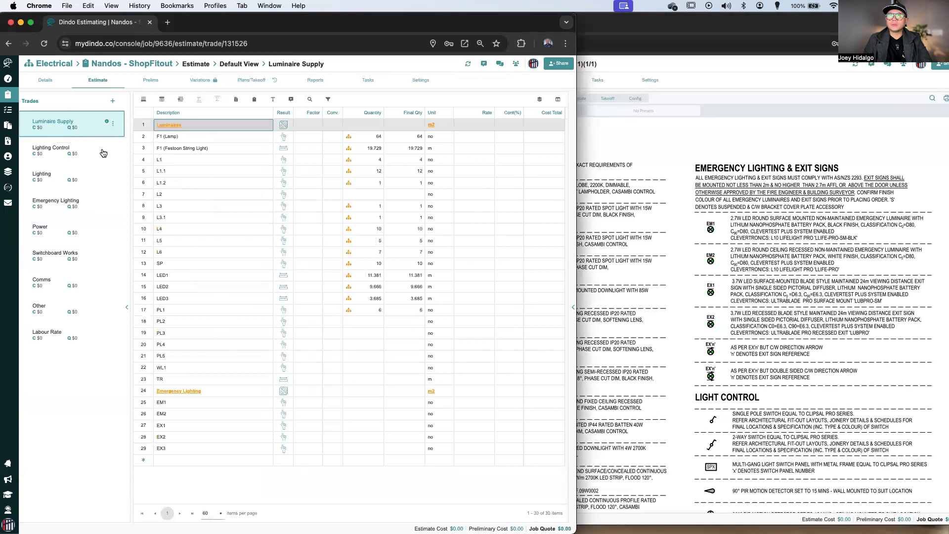
key(super+grave)
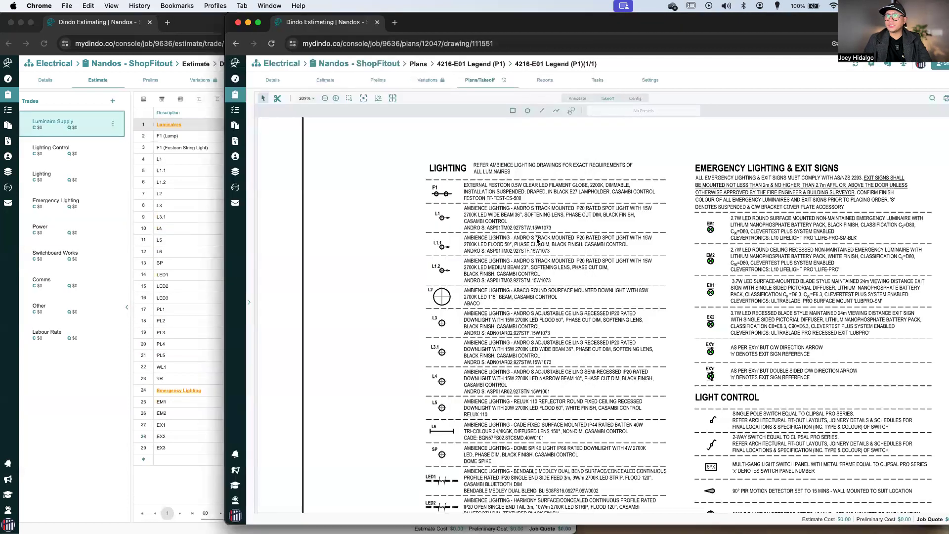
drag(595, 30, 697, 25)
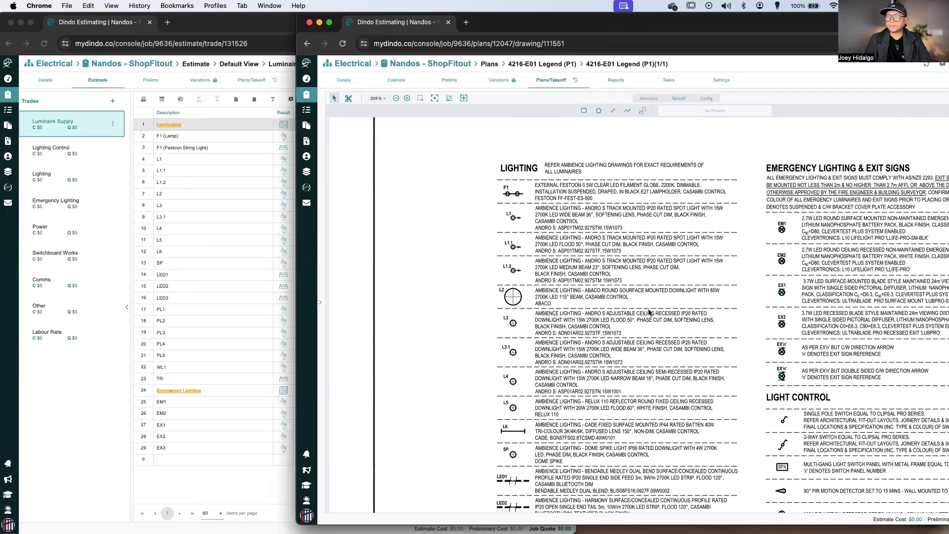
- Compare the legend's Lighting symbols, from F1 to TR, with the item descriptions in the Luminaire Supply trade
scroll(647, 317, down, 2)
scroll(631, 241, down, 10)
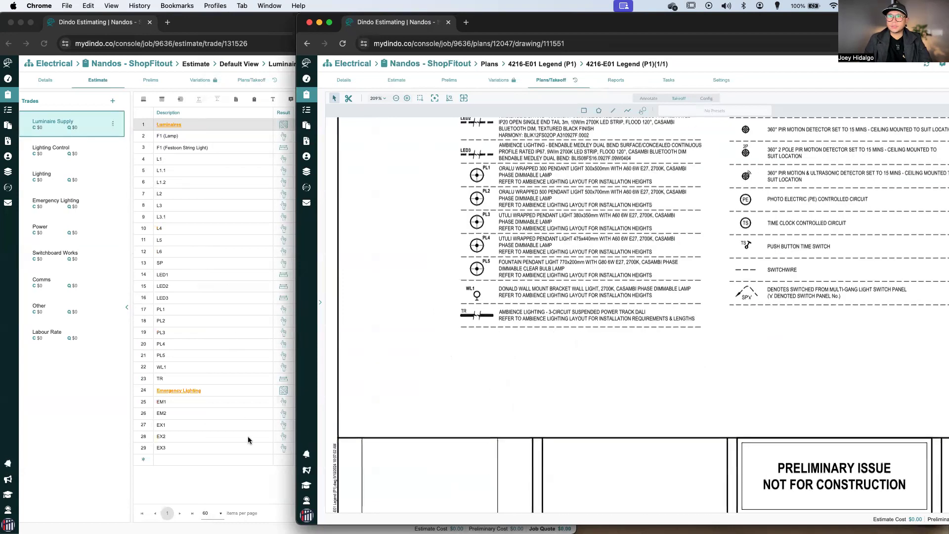
scroll(554, 371, up, 1)
scroll(570, 426, up, 5)
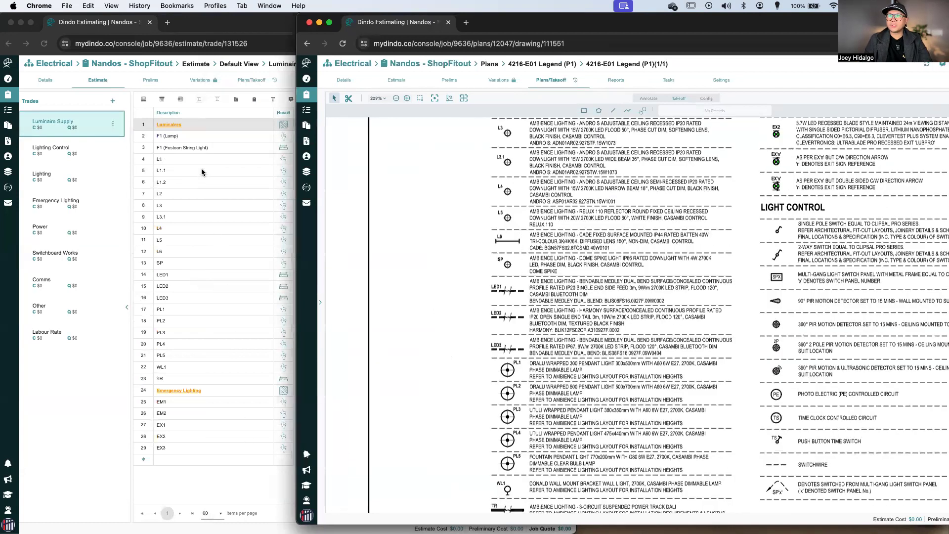
click(203, 258)
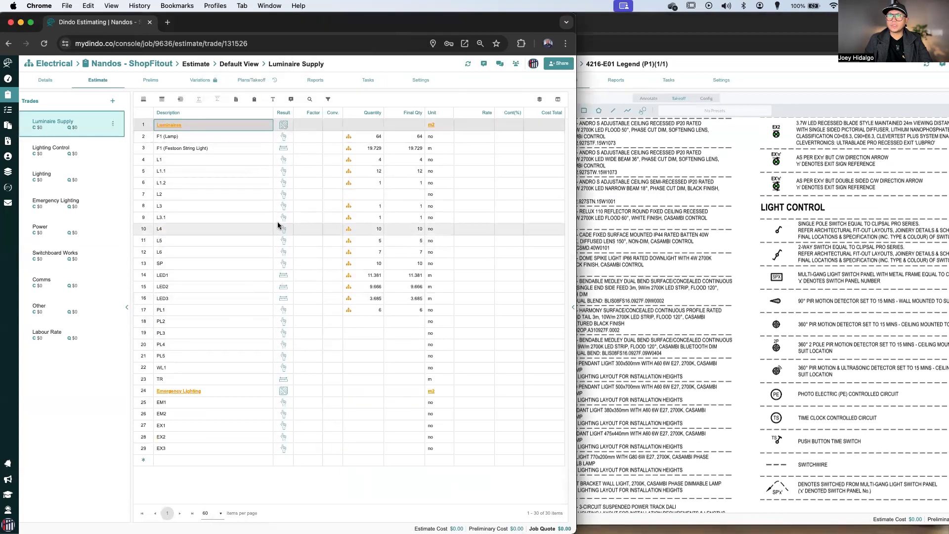
click(643, 331)
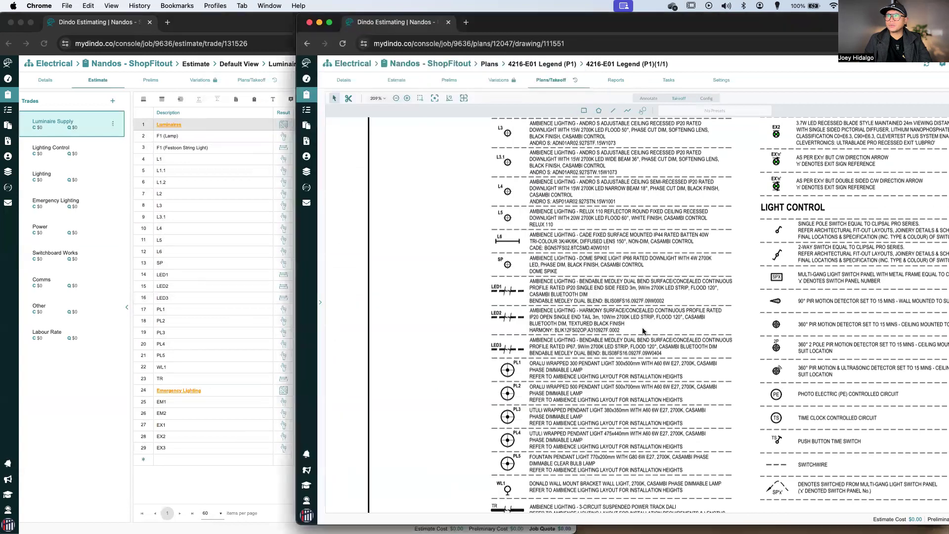
scroll(643, 331, up, 2)
scroll(627, 351, up, 8)
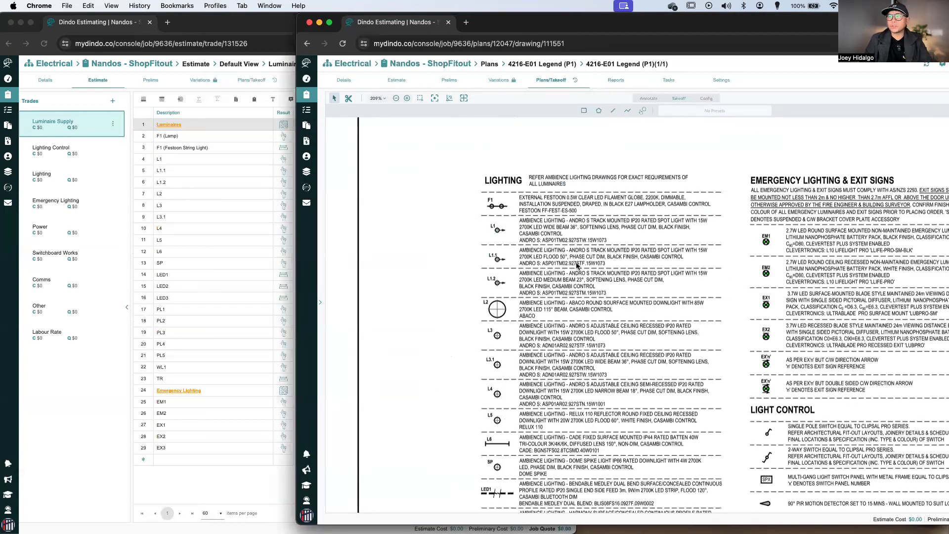
scroll(574, 347, down, 1)
scroll(543, 380, down, 11)
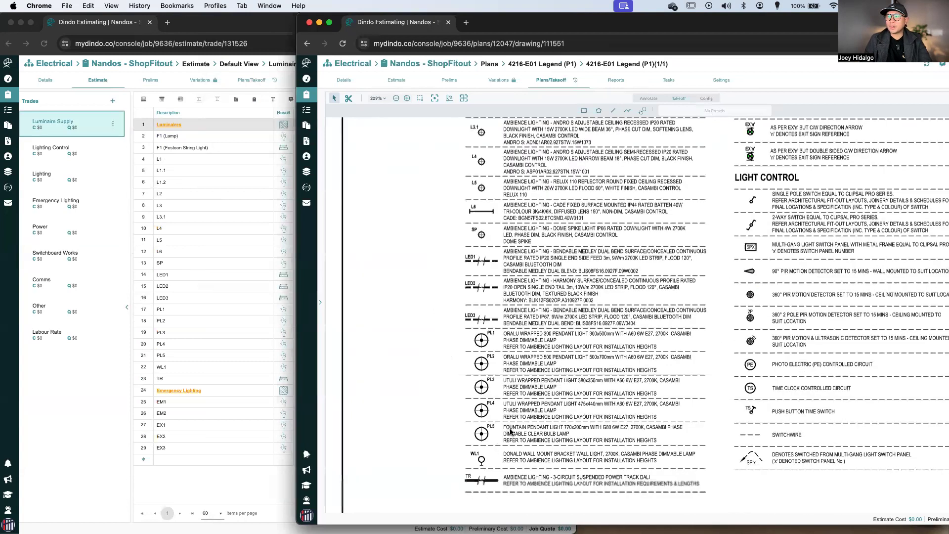
scroll(514, 451, down, 3)
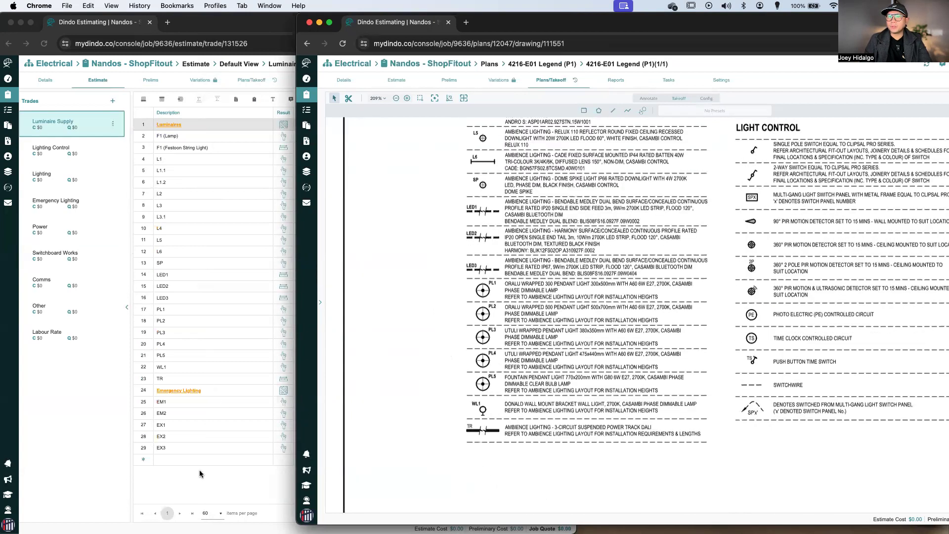
scroll(554, 448, up, 2)
scroll(465, 398, up, 2)
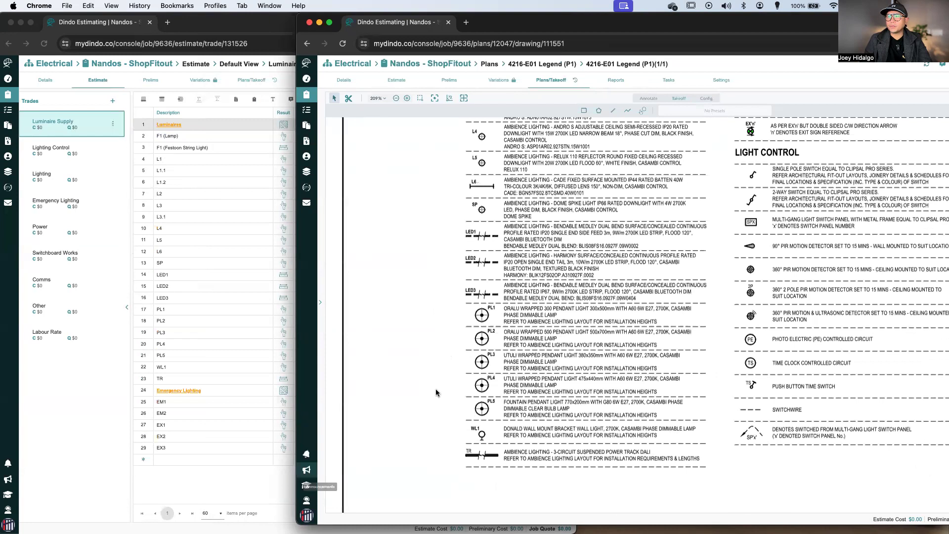
- Add an item described as F1 with the Count result type and place it directly under the Luminaires heading
click(168, 463)
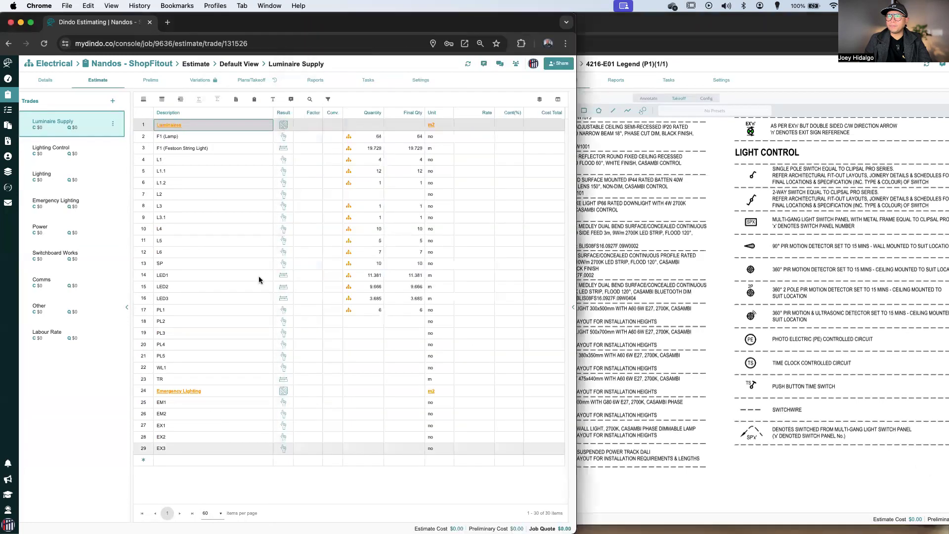
click(194, 460)
text(F1)
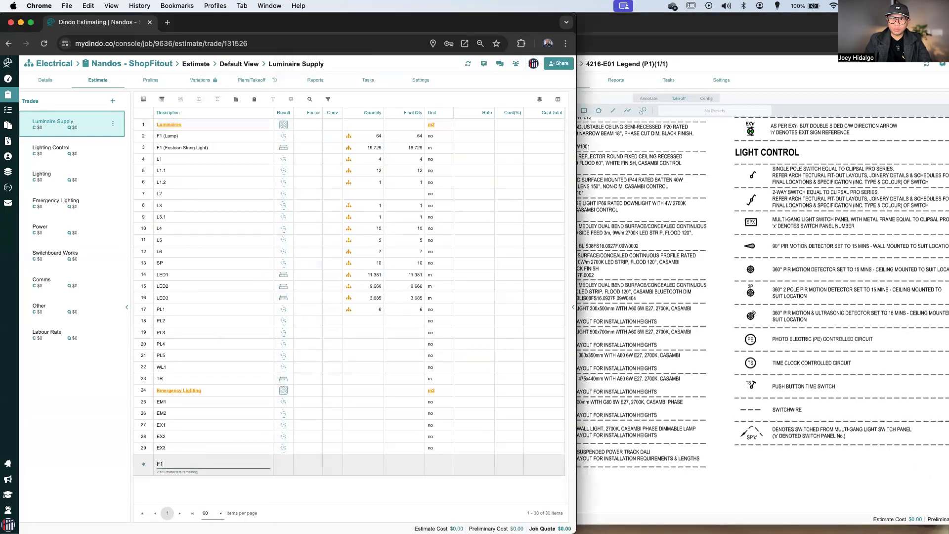
key(Return)
click(280, 465)
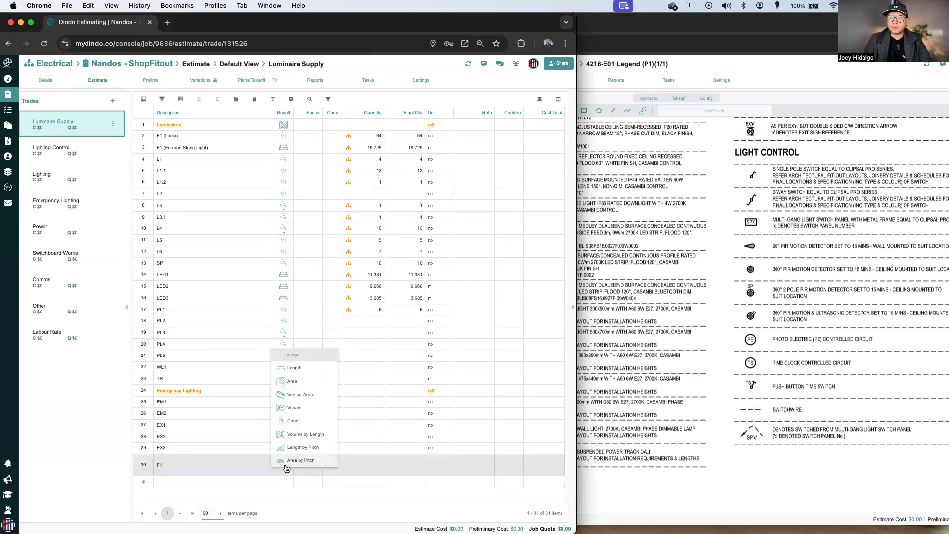
click(294, 419)
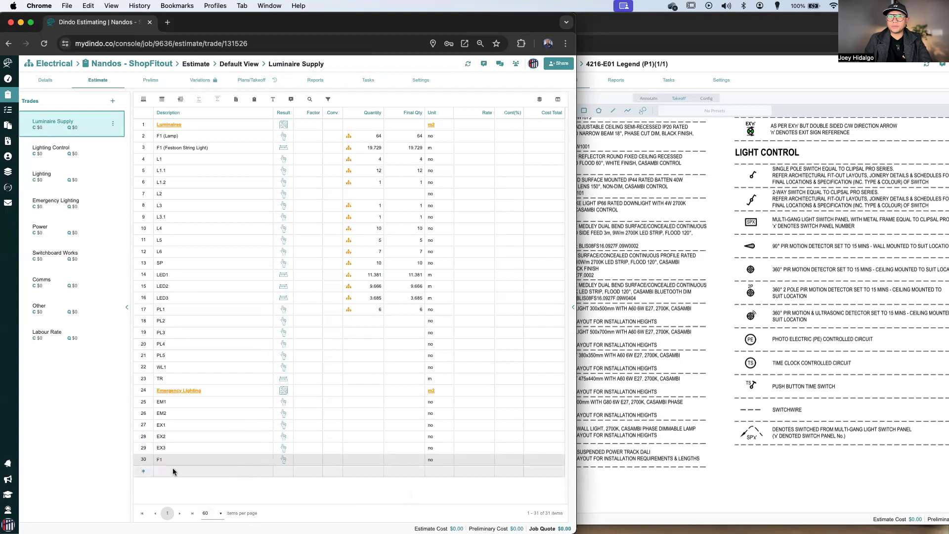
drag(143, 463, 144, 133)
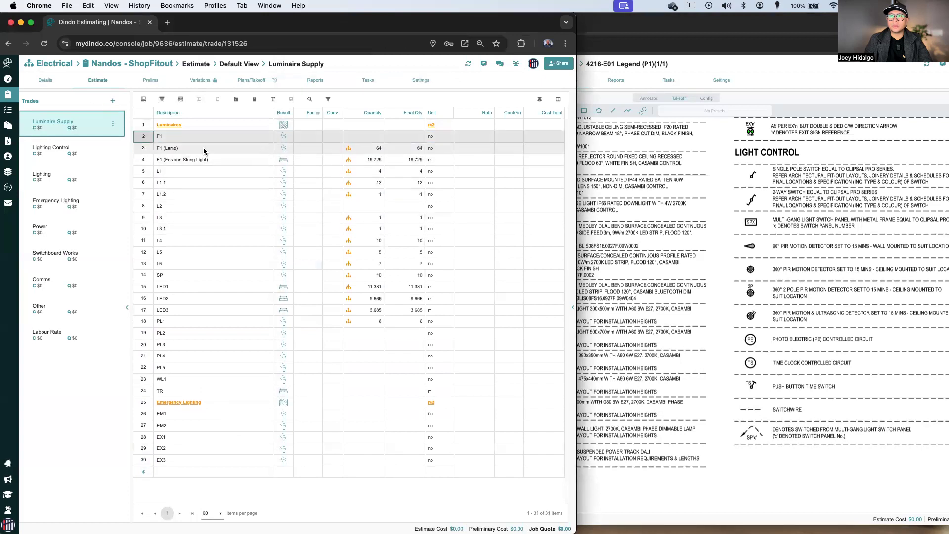
- Check the legend's Lighting entries and review the result type options available for the new F1 item
click(594, 391)
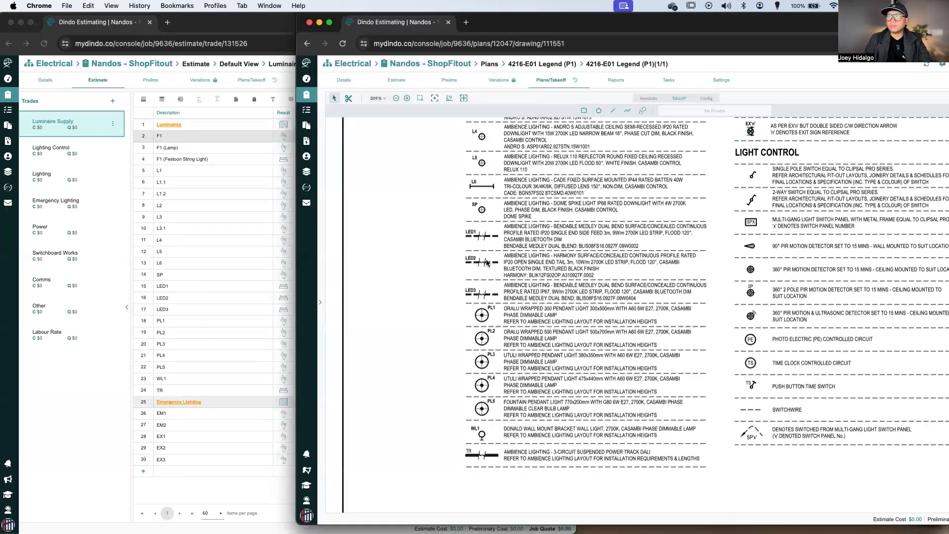
scroll(577, 392, up, 6)
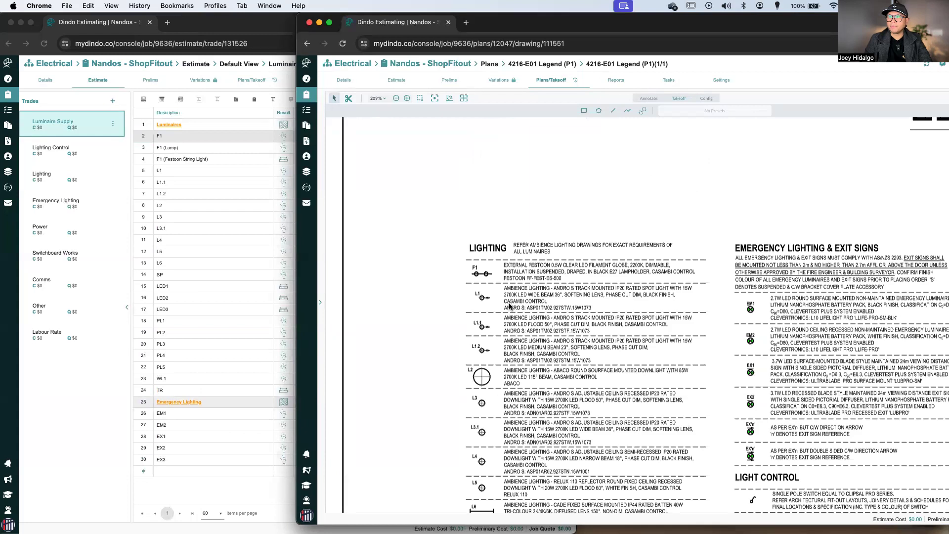
click(262, 143)
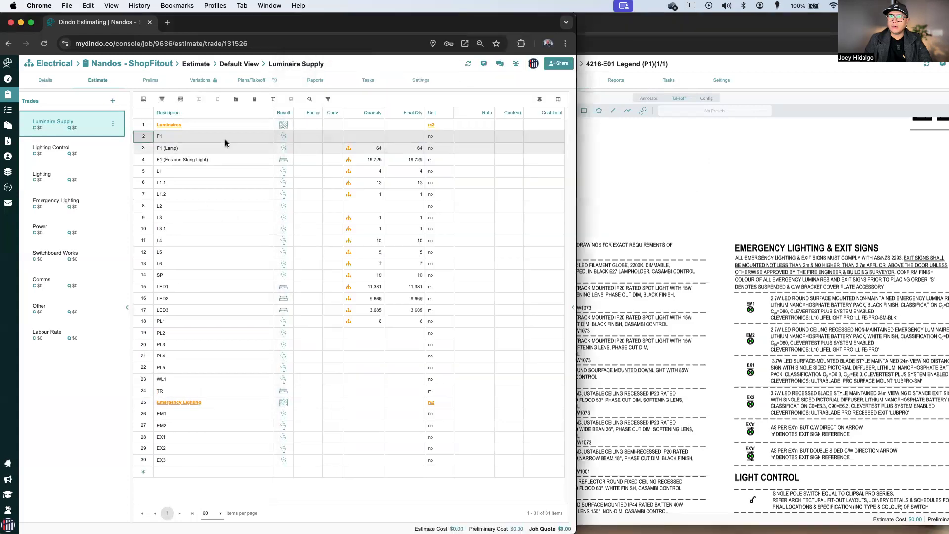
click(286, 136)
click(286, 137)
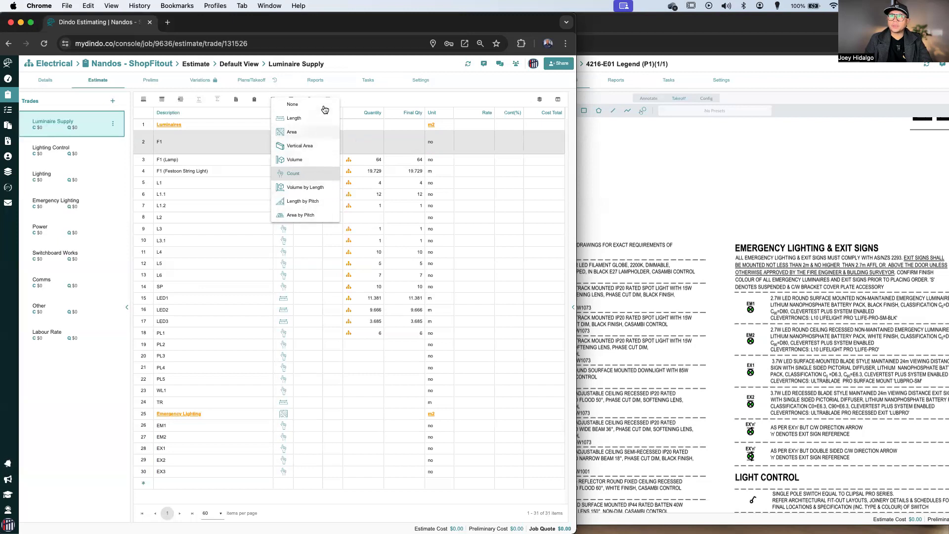
click(363, 68)
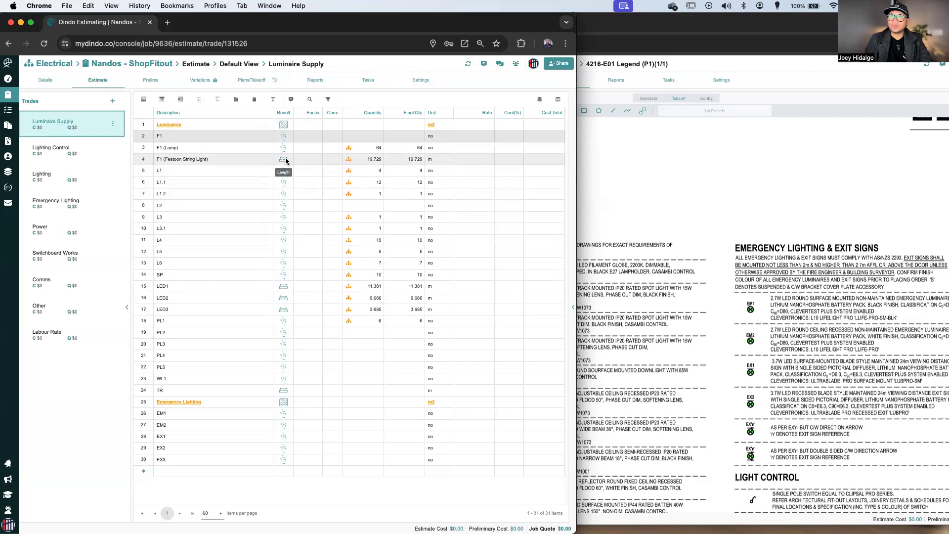
- Check the result type options for the LED1 item and compare them with the legend's Lighting entries
click(284, 288)
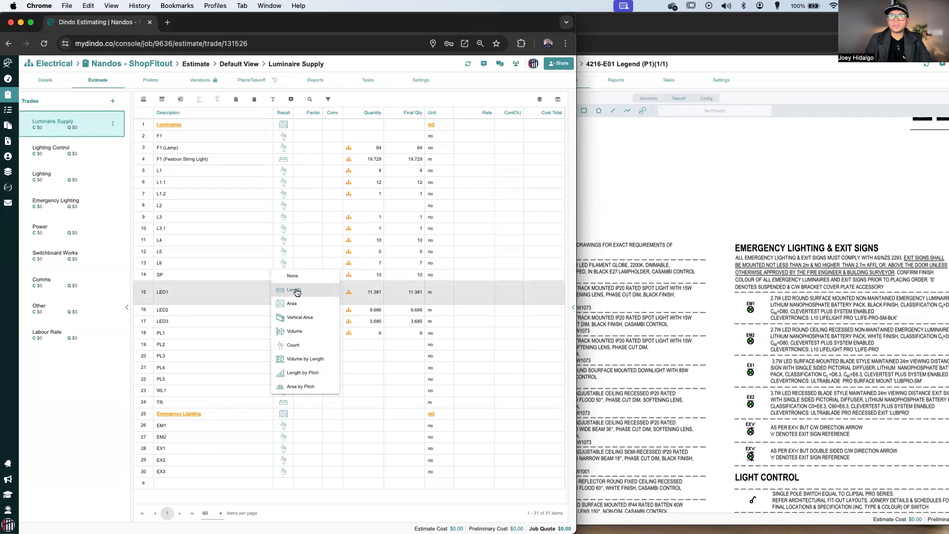
click(349, 74)
click(598, 381)
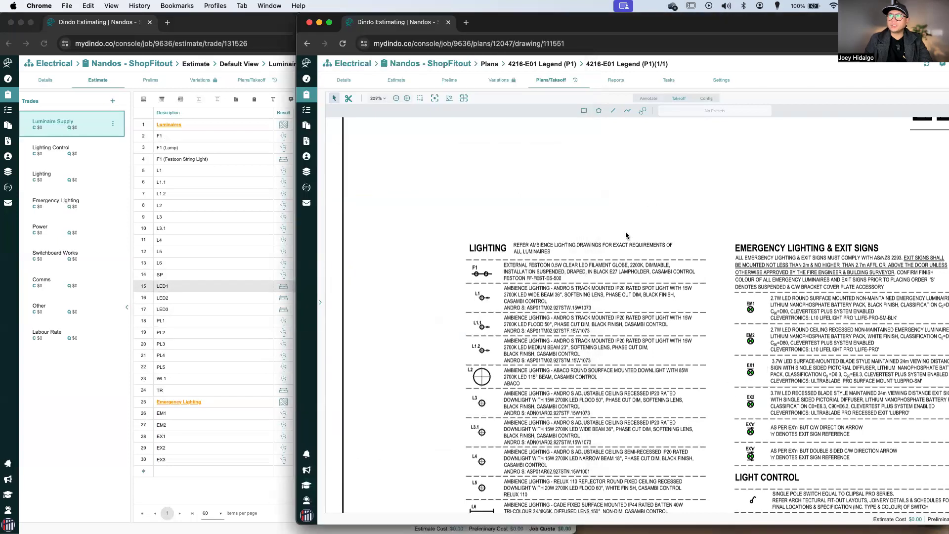
key(super+grave)
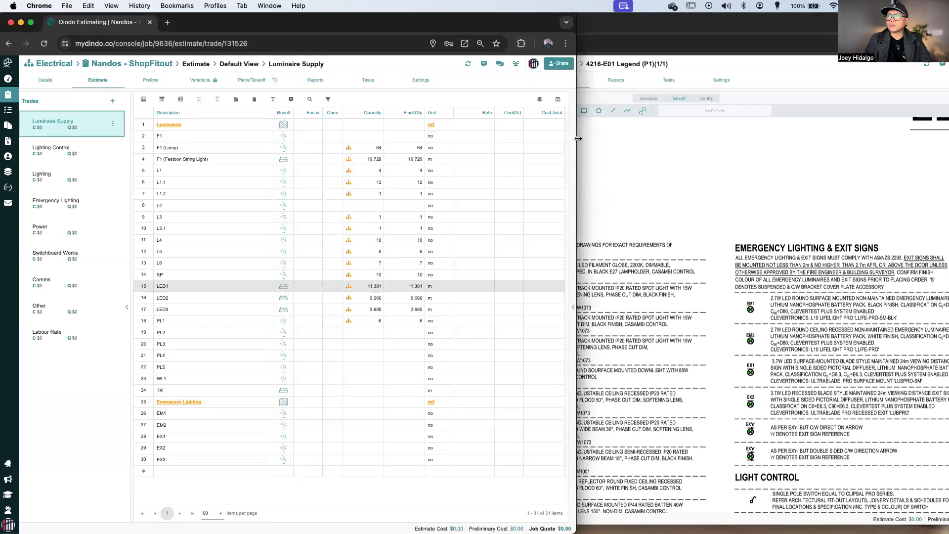
- Widen the estimate window and inspect the quantity sheets of F1 (Lamp) and L1, including L1's shape results
double_click(578, 138)
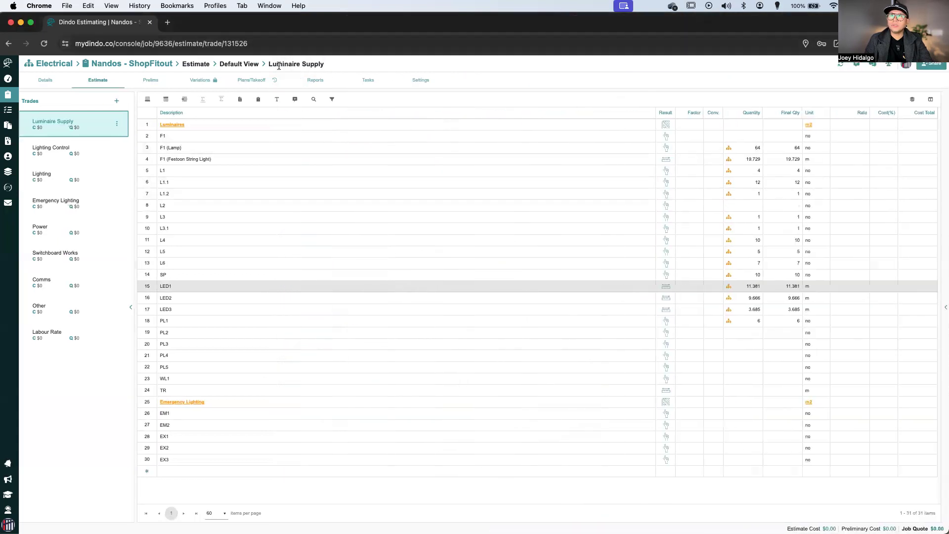
click(745, 148)
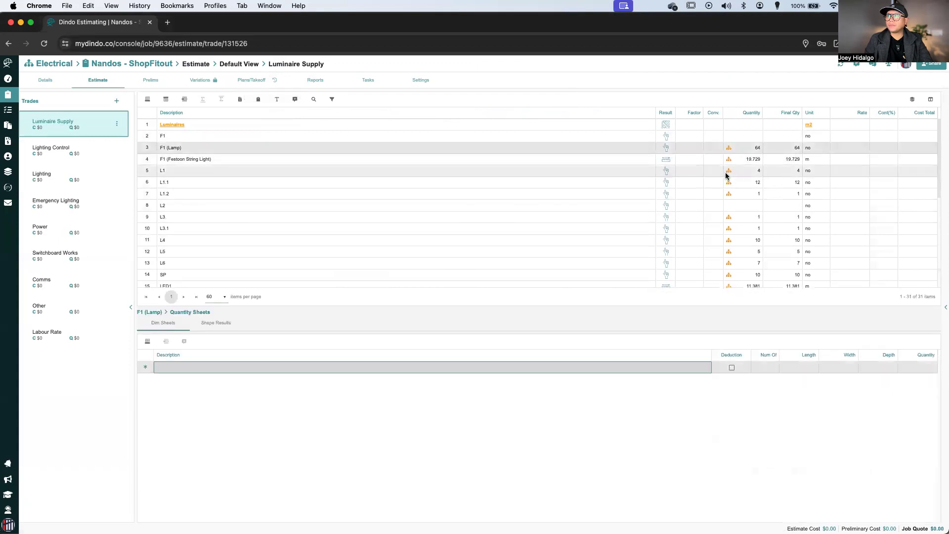
click(729, 173)
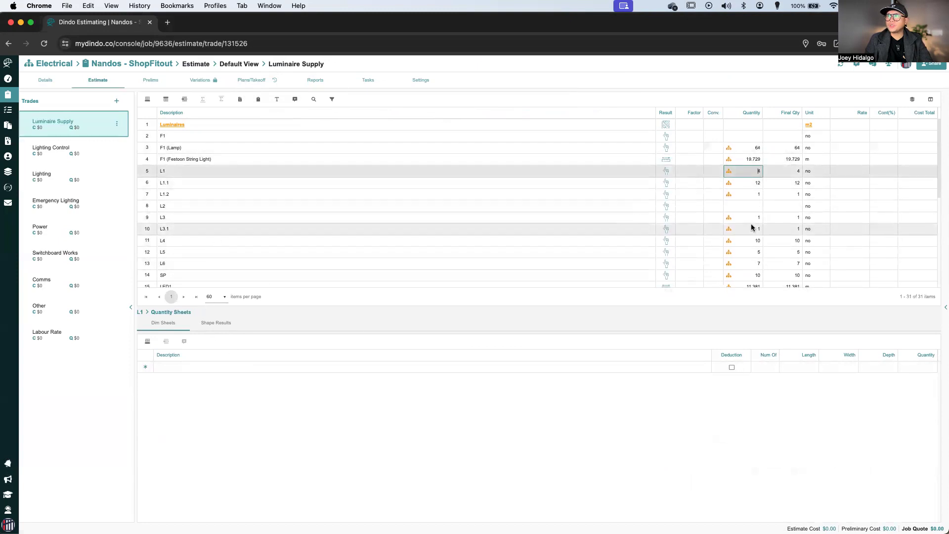
scroll(432, 247, down, 2)
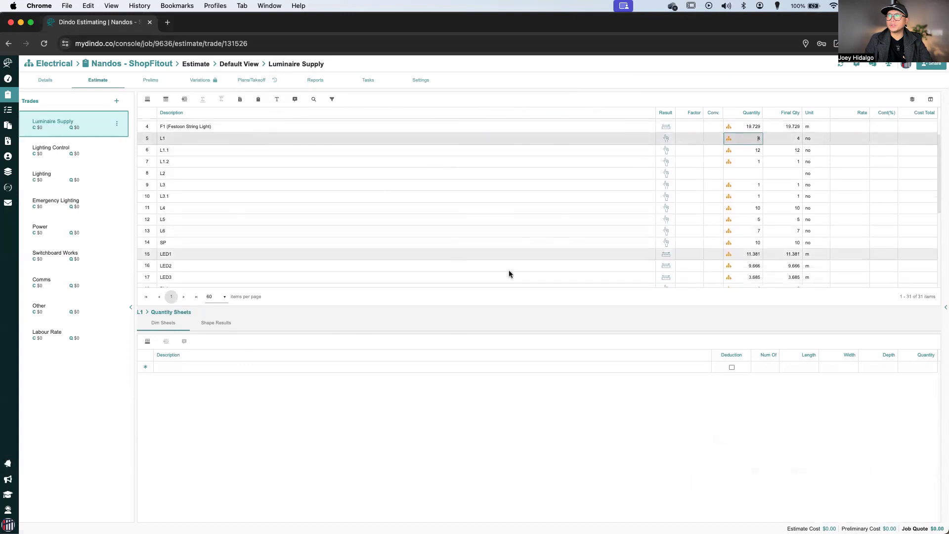
scroll(643, 222, up, 1)
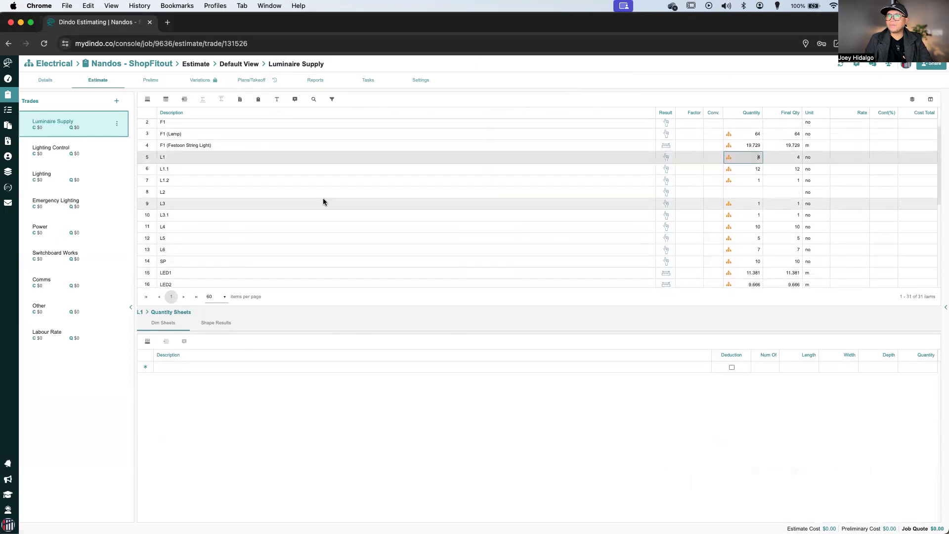
click(214, 323)
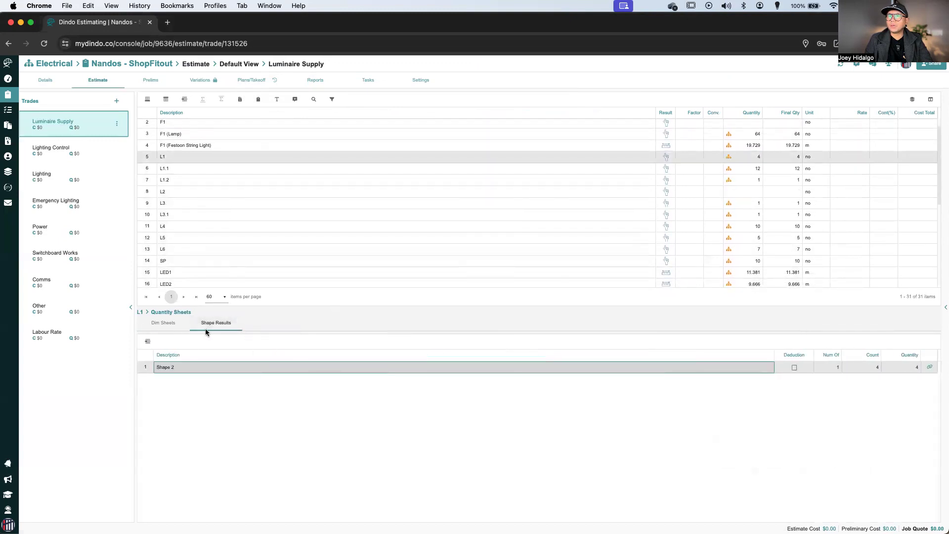
click(743, 157)
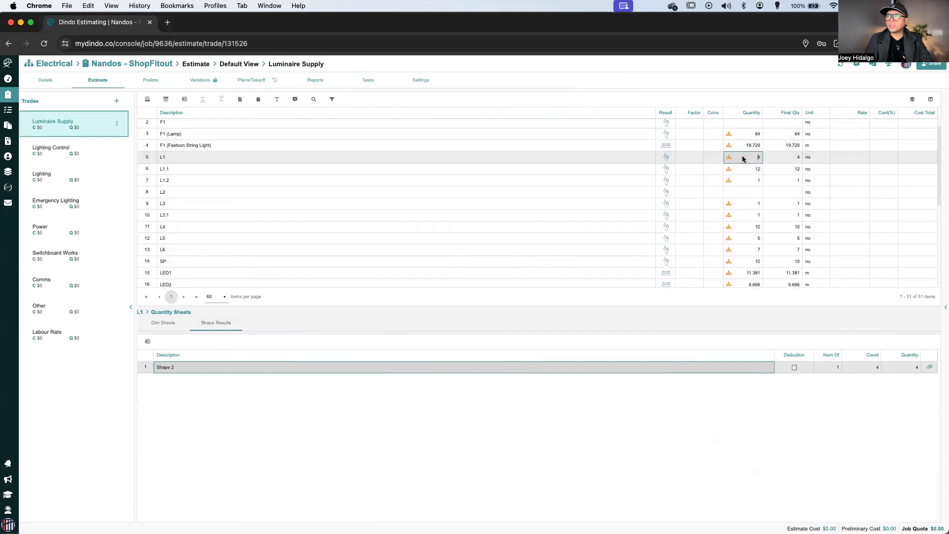
click(163, 323)
click(212, 324)
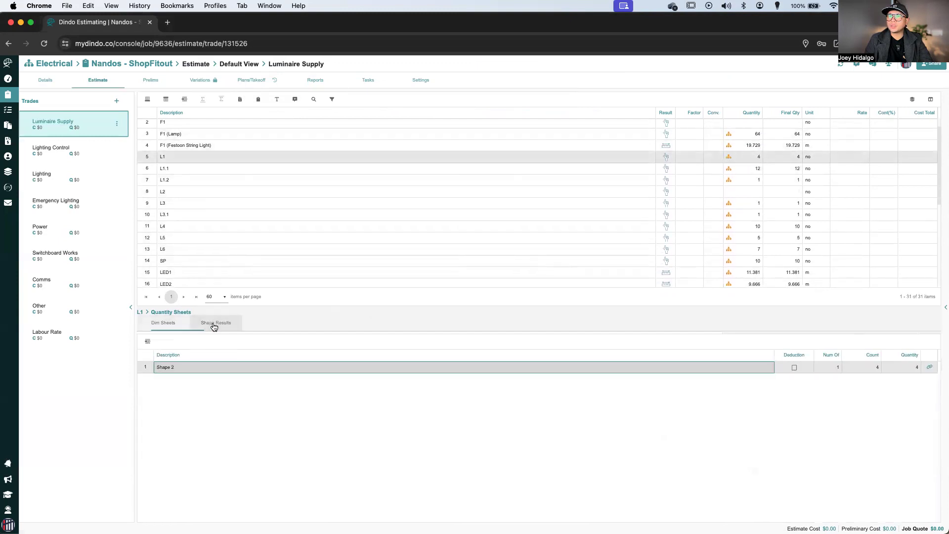
- Open L1's linked shape on the 4216-E02 Light drawing and look over the marked fittings around it
click(929, 369)
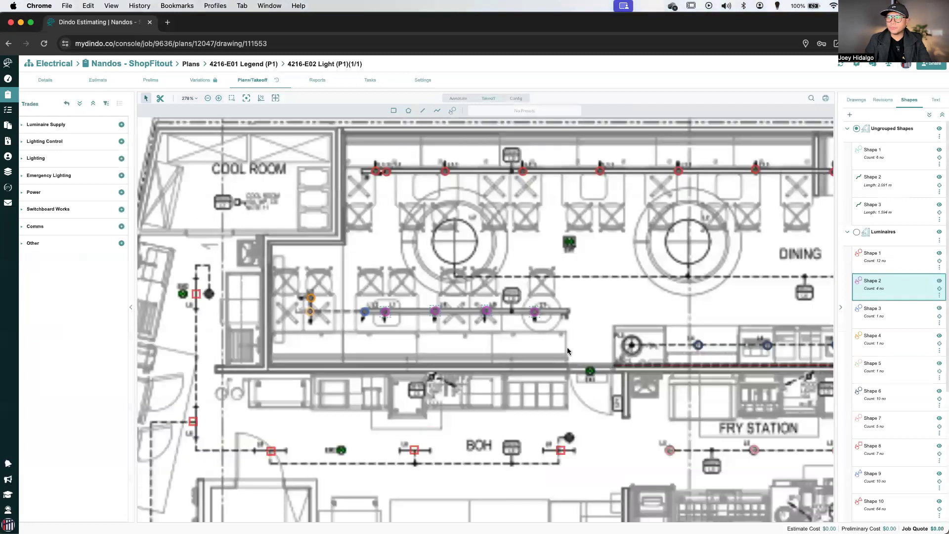
mouse_move(580, 412)
mouse_down()
mouse_move(570, 400)
mouse_move(519, 417)
mouse_move(517, 390)
mouse_up()
drag(522, 426, 535, 455)
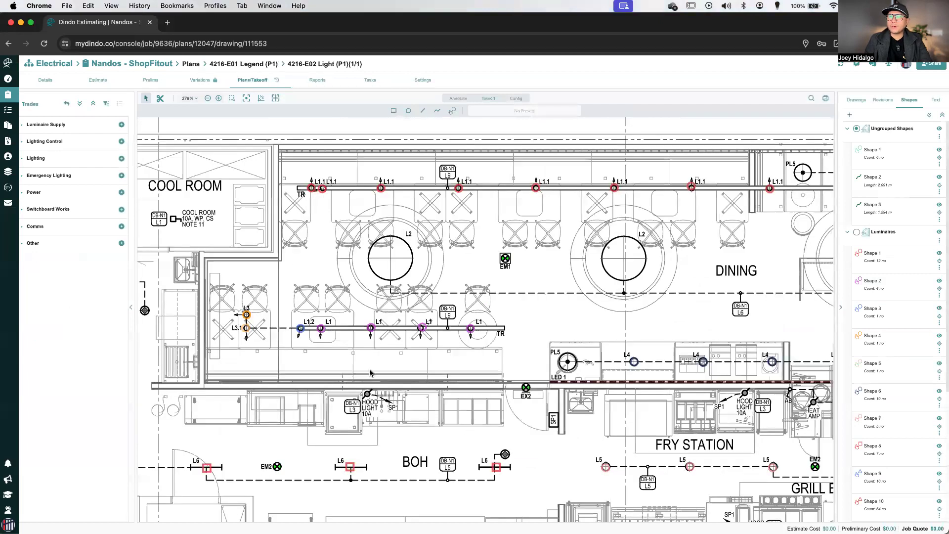
drag(353, 266, 366, 292)
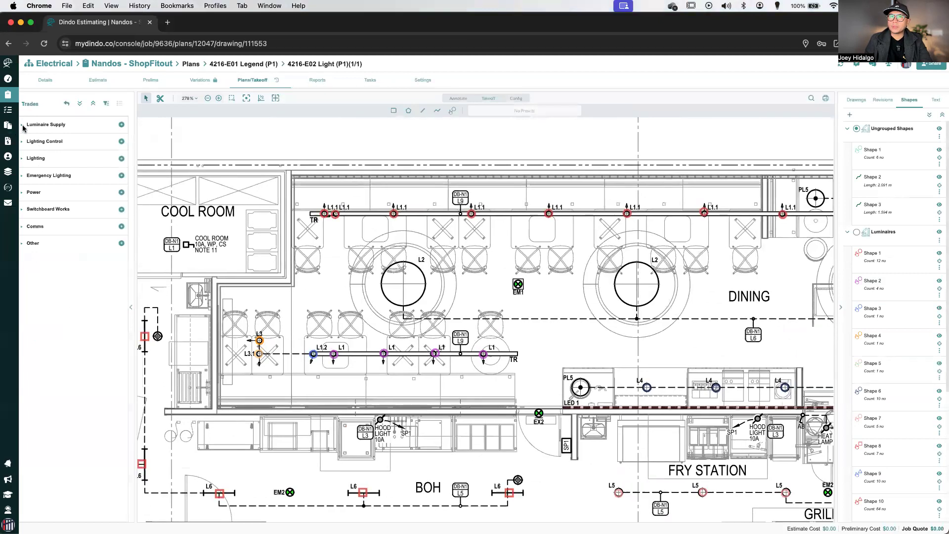
drag(409, 260, 418, 268)
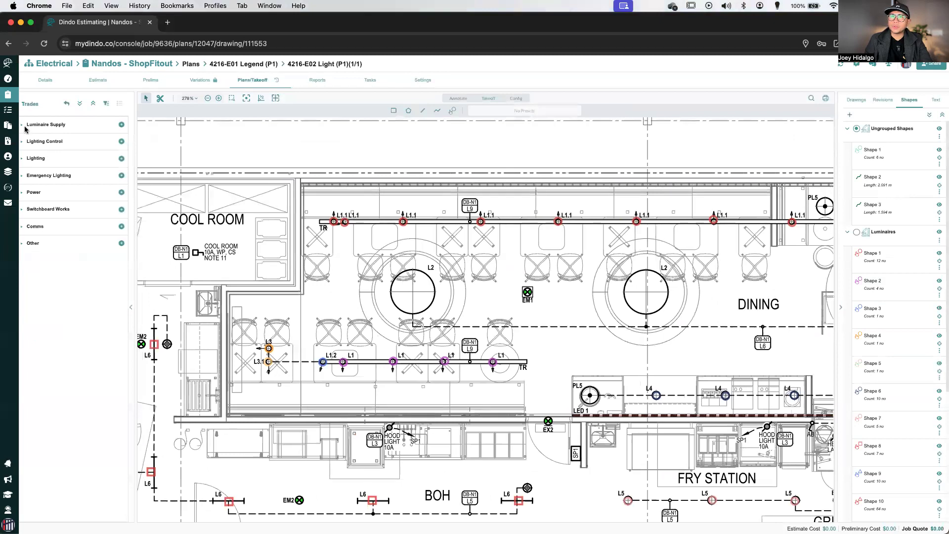
- Select the F1 item in the Luminaire Supply trade and start a Count takeoff at the Alfresco area's festoon lights
click(26, 127)
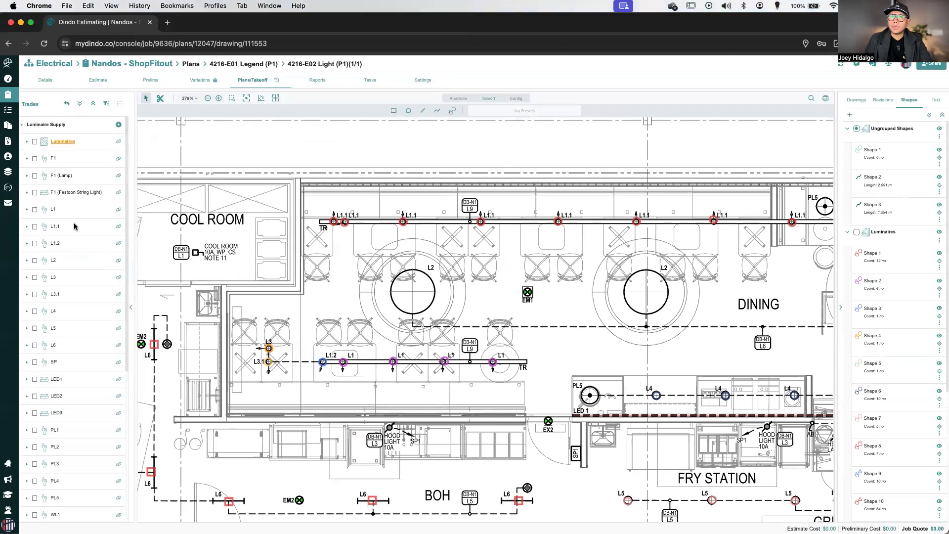
click(35, 159)
click(453, 111)
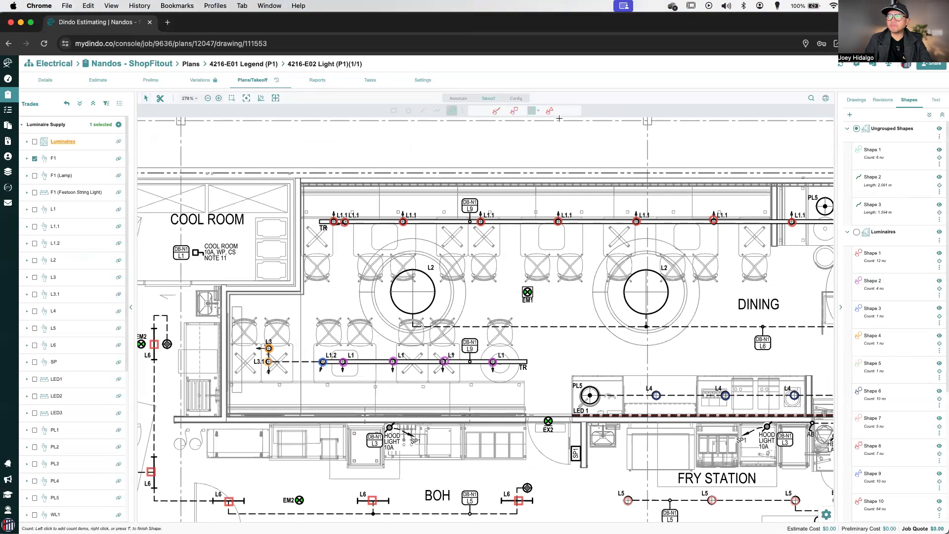
scroll(593, 253, left, 5)
scroll(593, 253, down, 2)
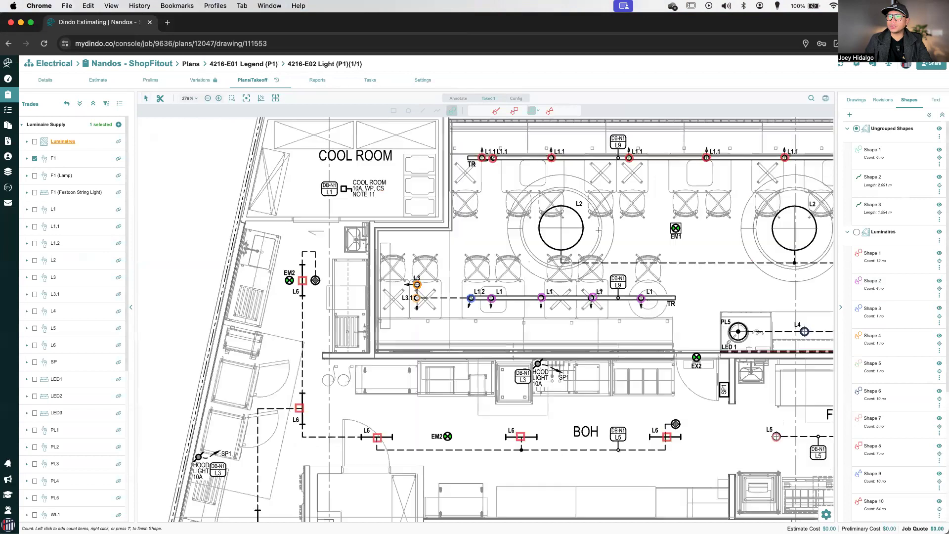
scroll(339, 279, right, 5)
scroll(340, 279, up, 1)
scroll(280, 267, right, 10)
scroll(280, 267, up, 2)
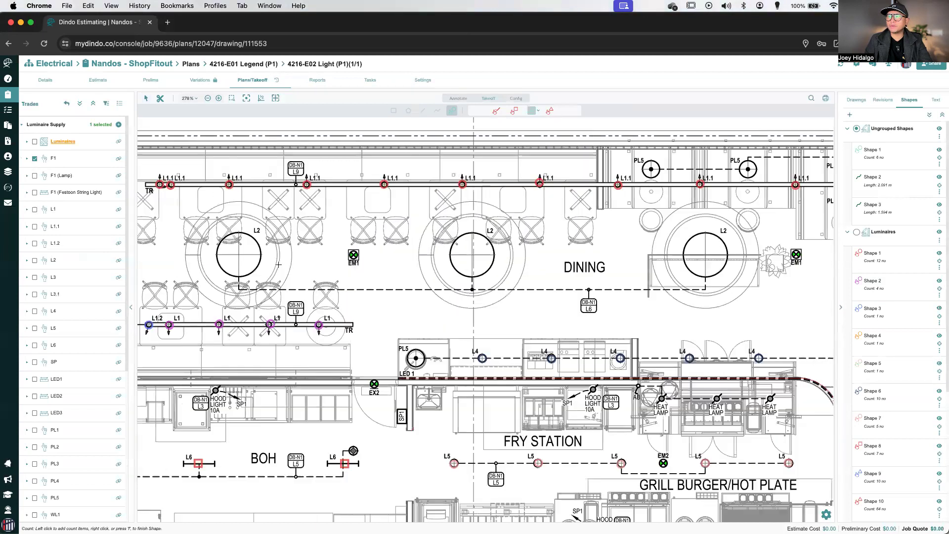
scroll(263, 262, right, 1)
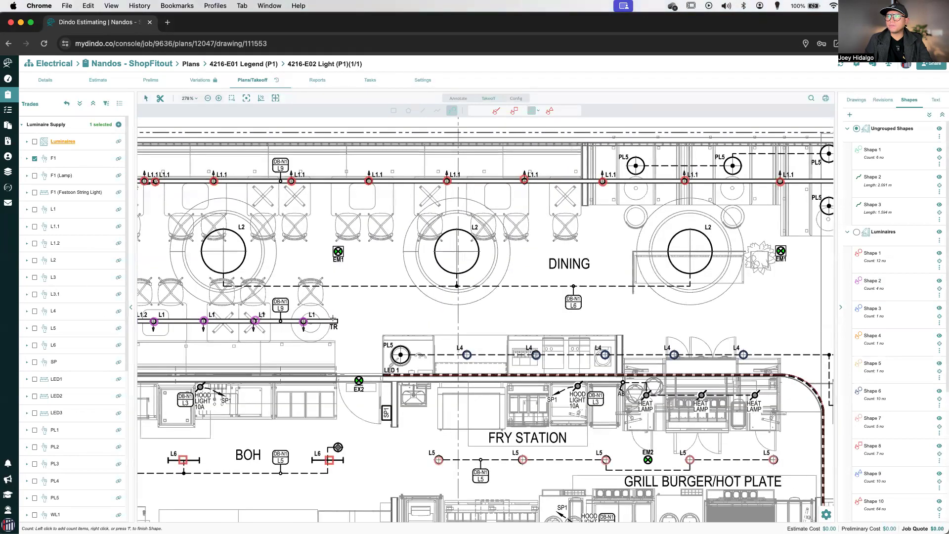
scroll(333, 320, right, 15)
scroll(334, 320, up, 2)
scroll(439, 309, right, 12)
scroll(440, 309, down, 4)
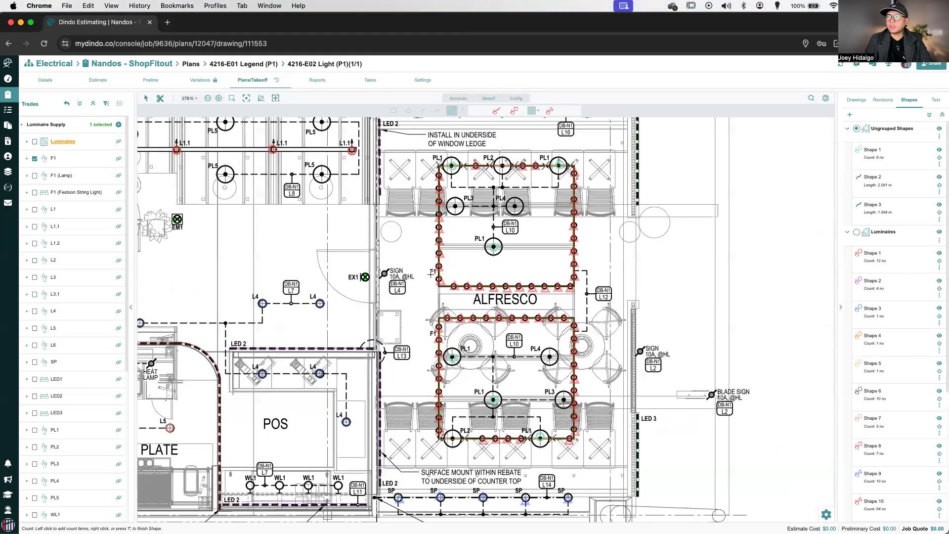
scroll(436, 278, up, 5)
scroll(426, 284, up, 7)
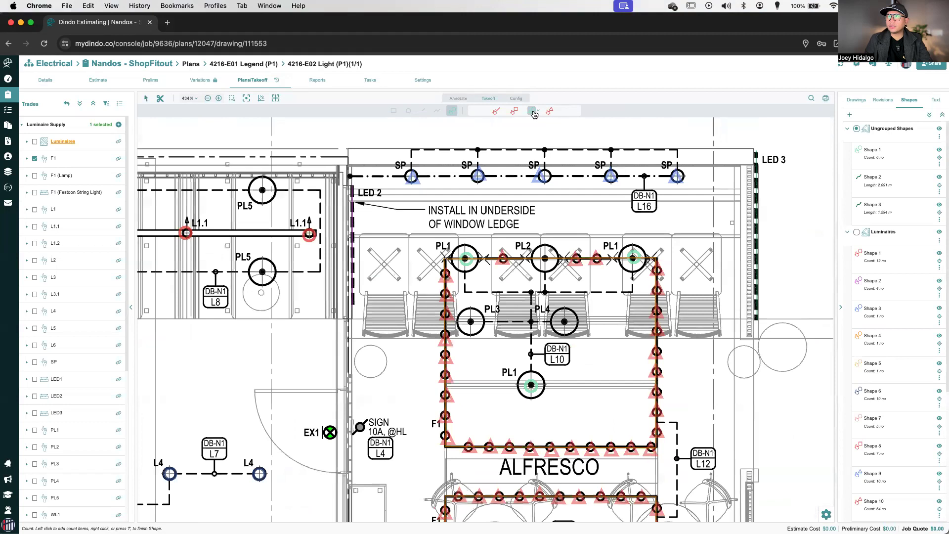
scroll(552, 320, down, 1)
scroll(552, 320, down, 3)
scroll(551, 321, left, 6)
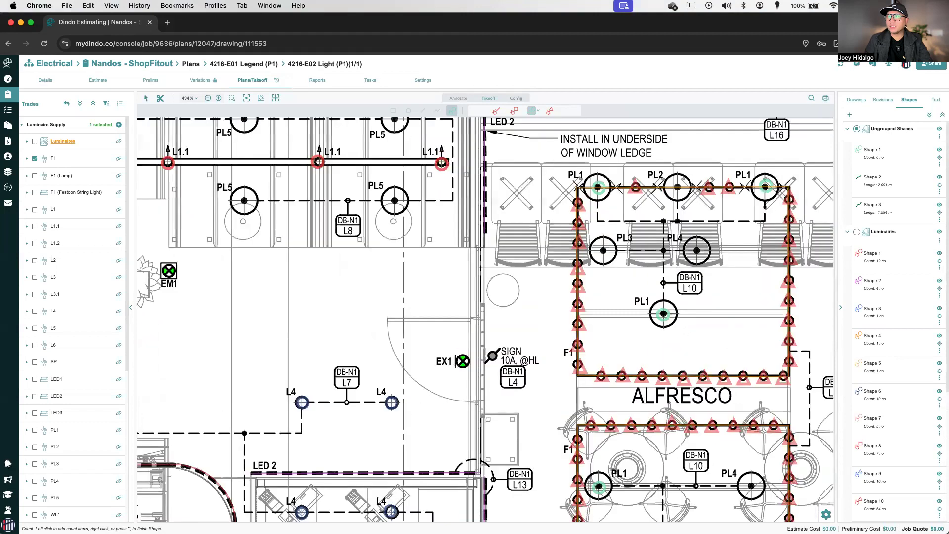
scroll(551, 117, up, 3)
- Set the count colour to orange and place seven F1 count marks just outside the left edge of the upper Alfresco festoon
click(537, 110)
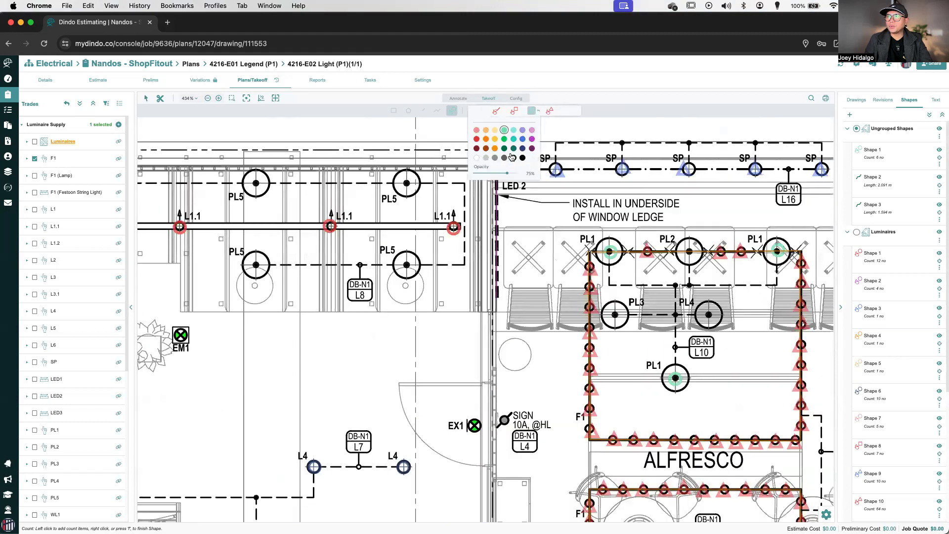
click(493, 150)
scroll(502, 297, up, 5)
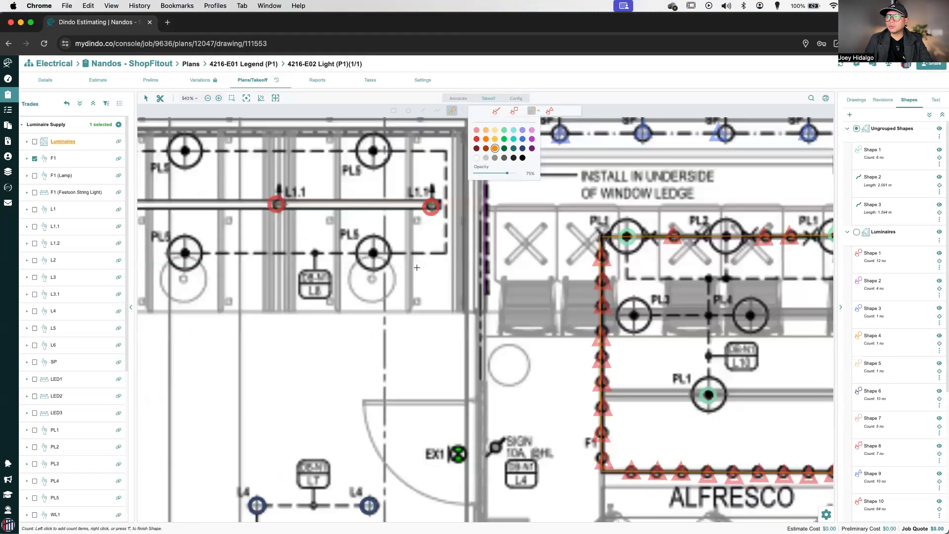
scroll(505, 342, right, 5)
scroll(504, 341, up, 3)
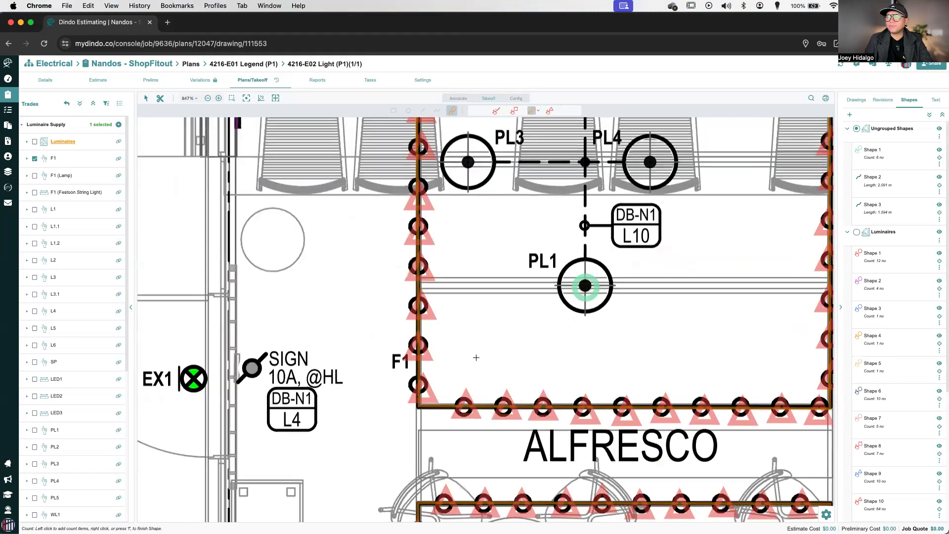
click(387, 349)
click(388, 315)
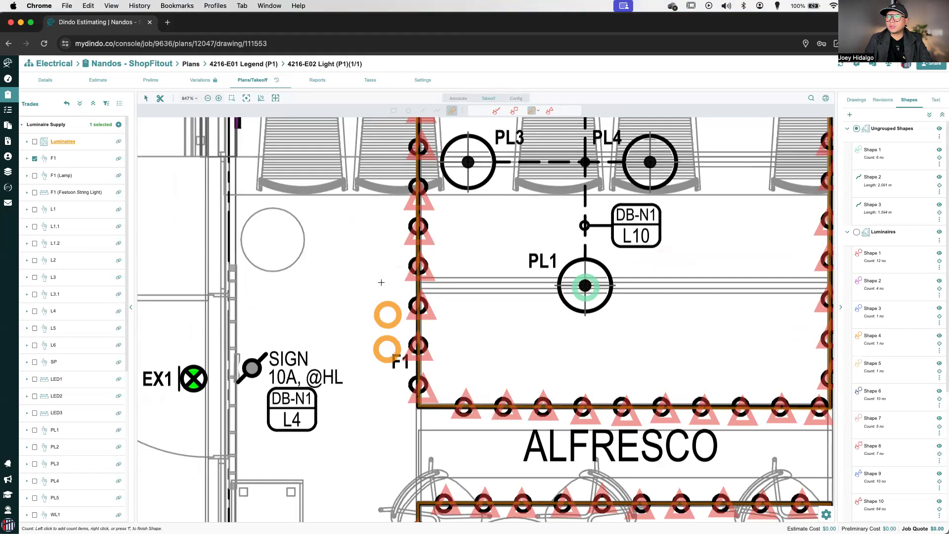
click(383, 269)
click(387, 228)
scroll(391, 238, up, 5)
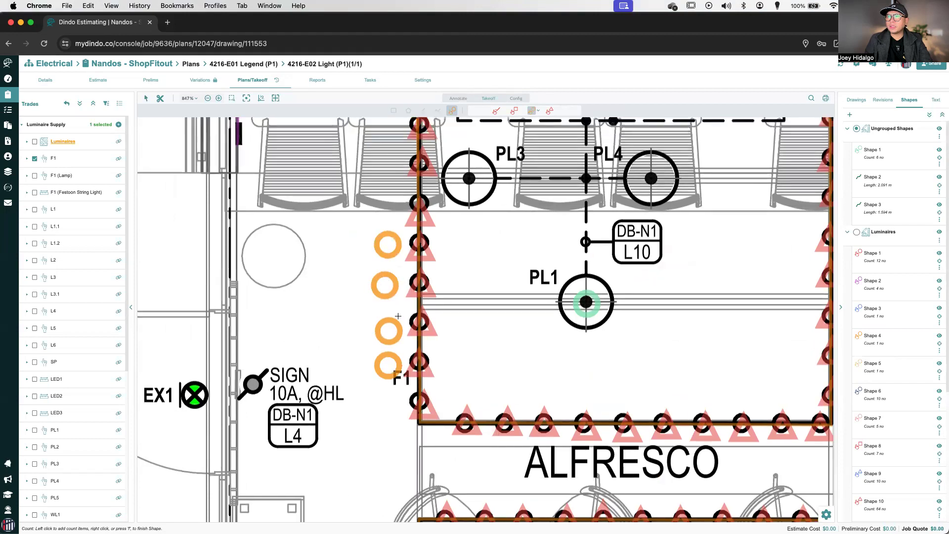
click(388, 354)
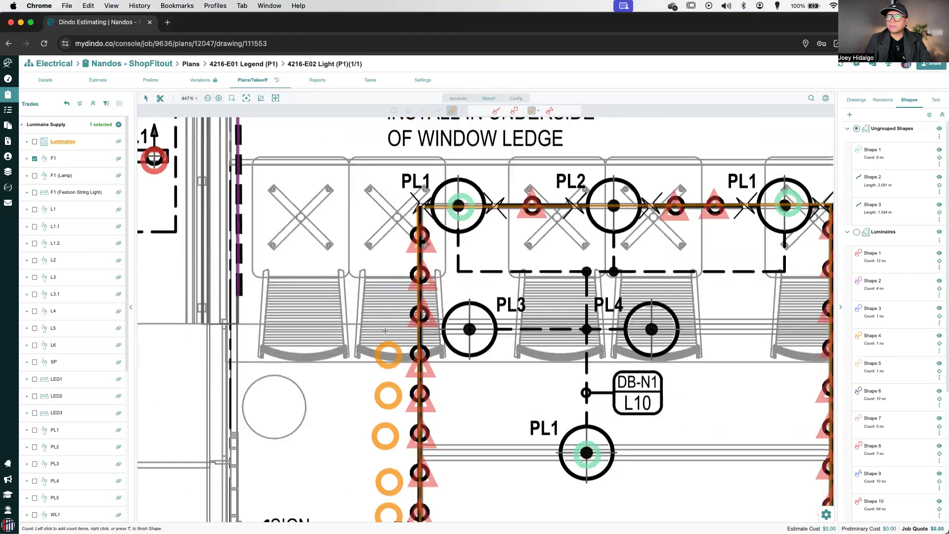
click(386, 326)
- Add seven more F1 count marks on the lamps along the bottom edge of the upper Alfresco festoon
scroll(462, 304, down, 5)
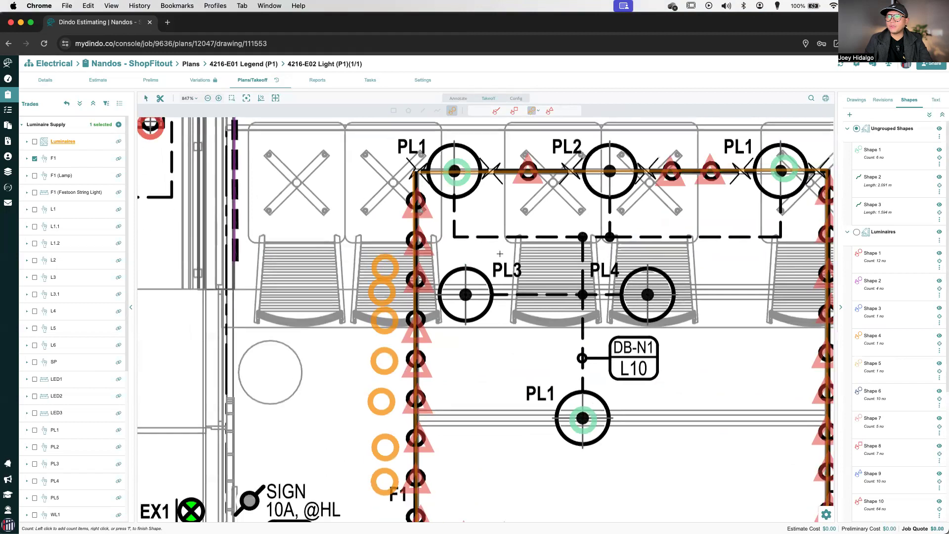
scroll(435, 363, down, 1)
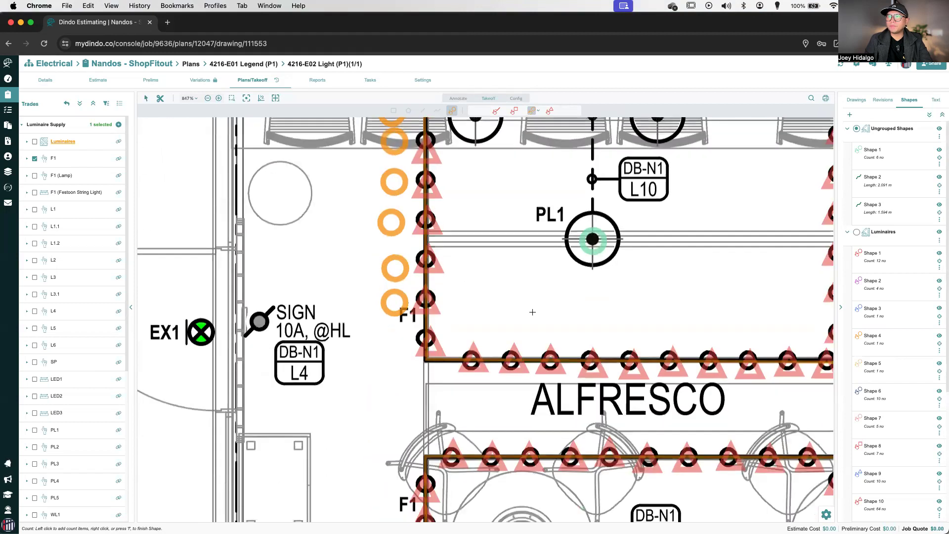
scroll(533, 312, down, 3)
scroll(449, 350, up, 3)
click(425, 354)
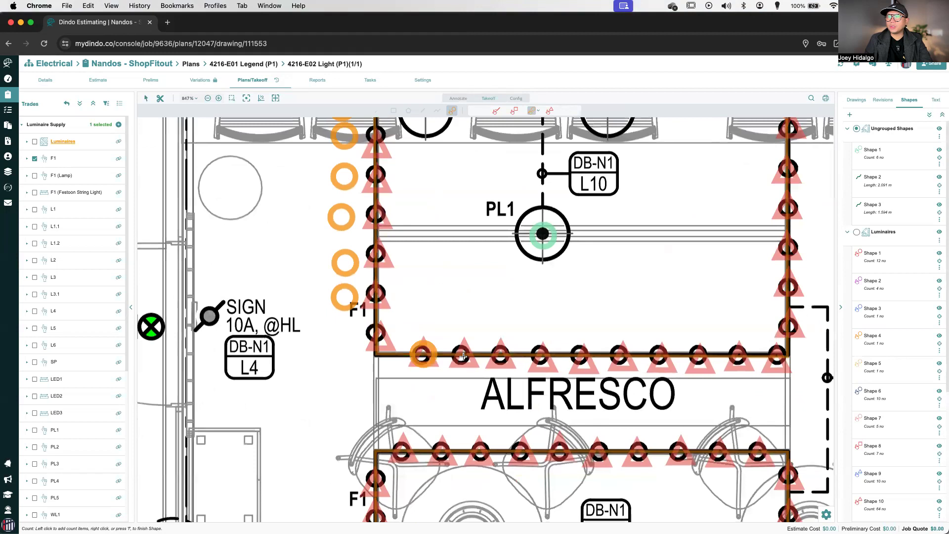
click(465, 356)
click(503, 355)
click(547, 356)
click(582, 357)
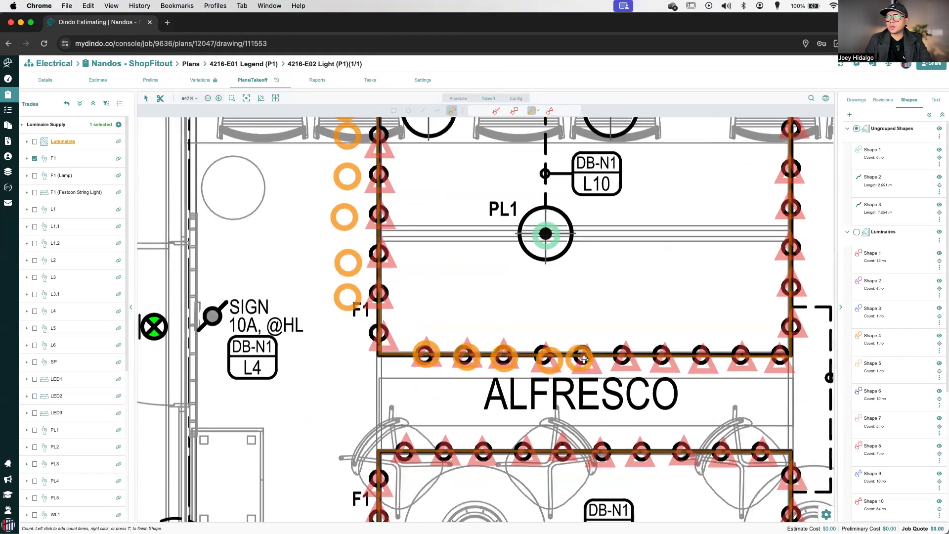
click(623, 356)
click(662, 357)
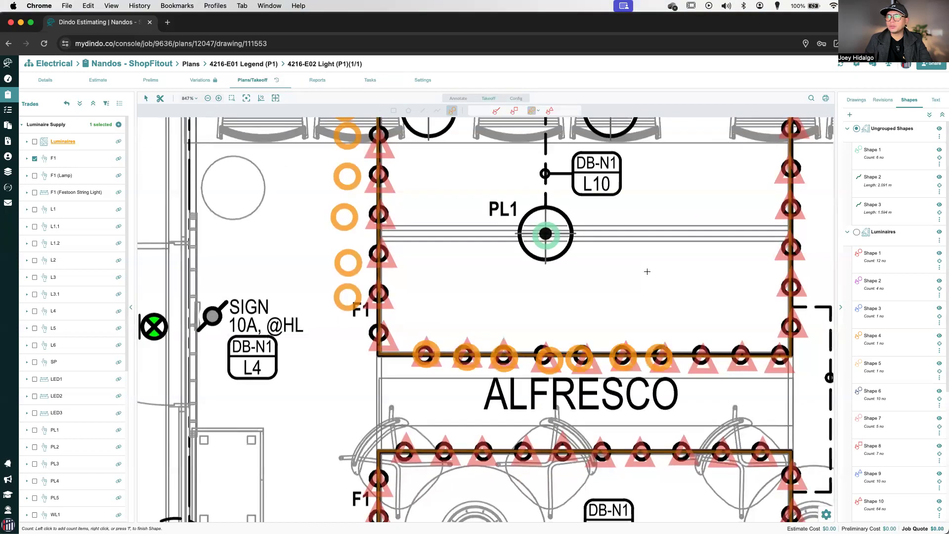
- Finish the F1 count shape and select it among the ungrouped shapes
key(f)
scroll(899, 257, down, 1)
scroll(899, 257, up, 1)
click(904, 241)
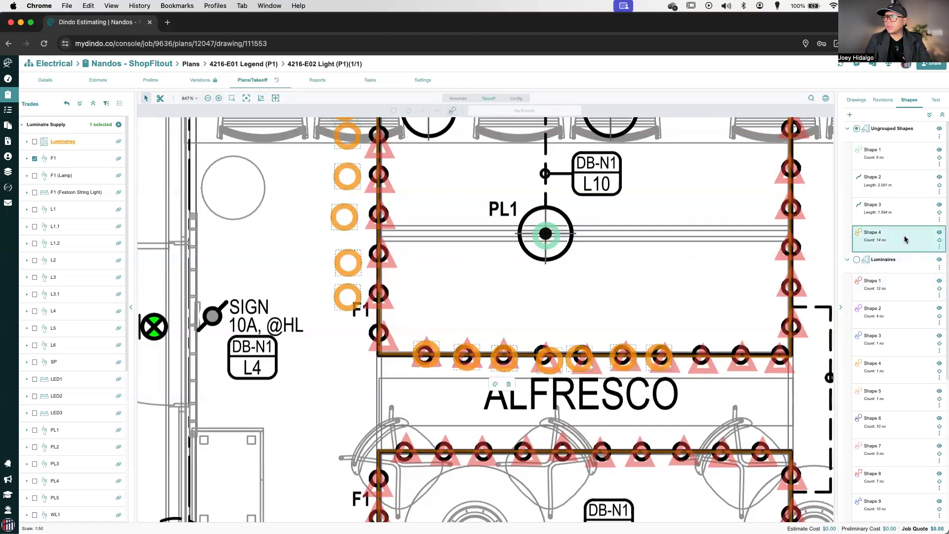
- Delete the orange F1 count shape of 14 marks from the ungrouped shapes
click(939, 247)
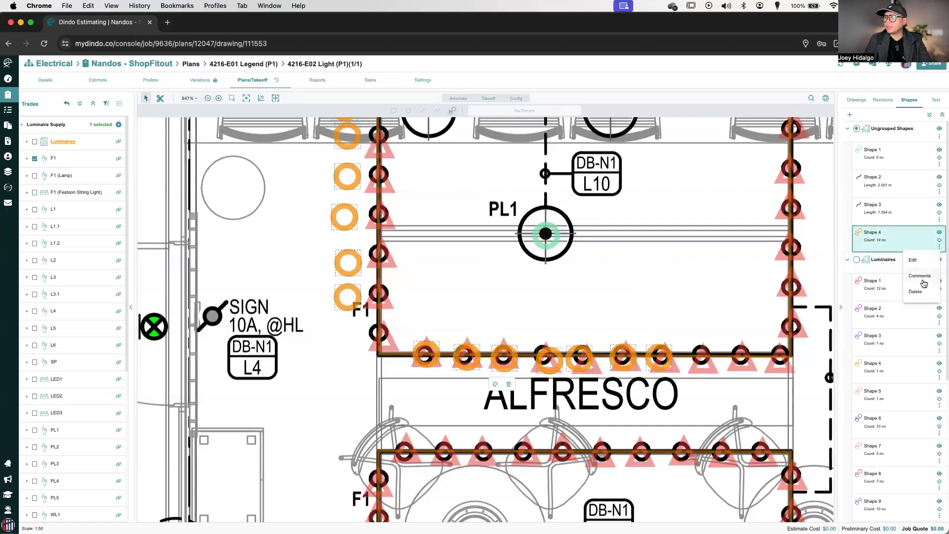
click(916, 293)
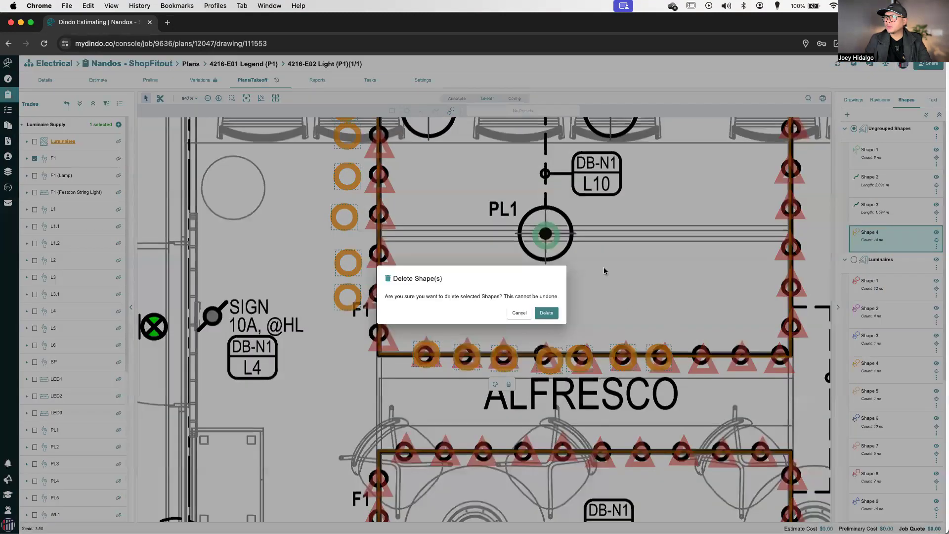
click(519, 313)
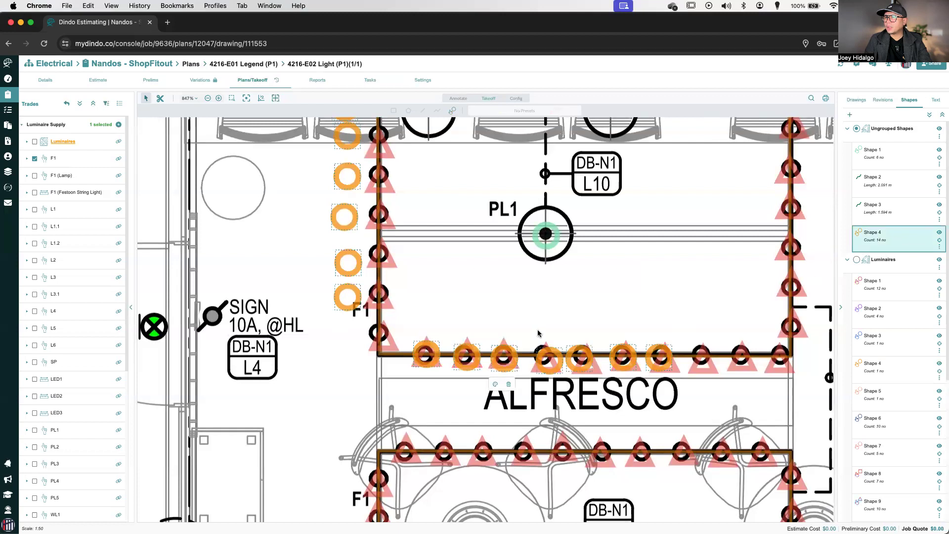
key(Delete)
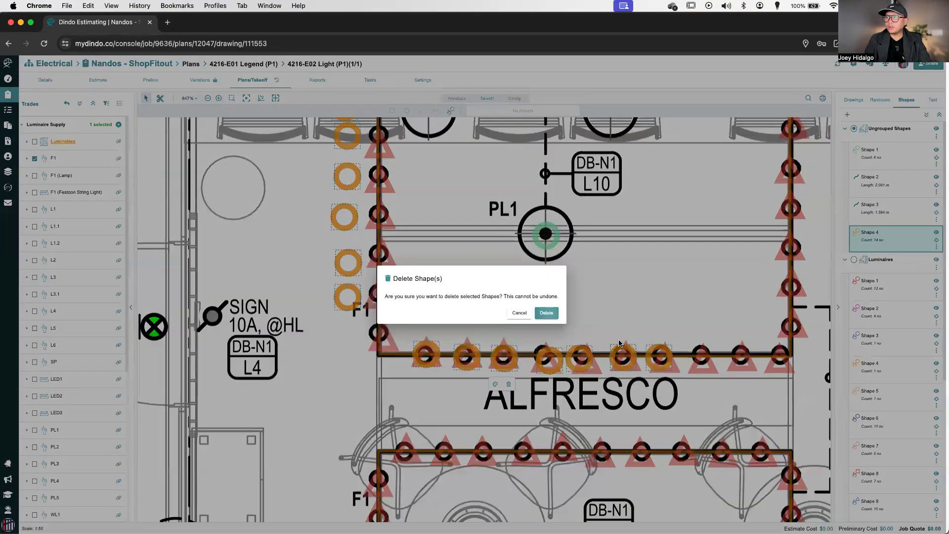
key(Return)
- Look over the luminaire takeoffs across the lighting drawing, from the Alfresco area through Dining to the BOH
scroll(643, 356, down, 5)
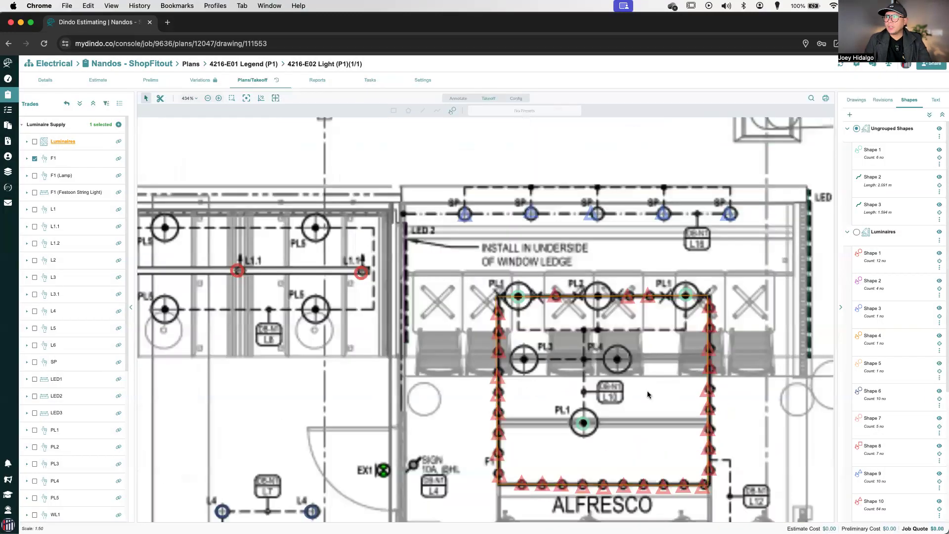
scroll(696, 326, left, 3)
scroll(695, 326, down, 2)
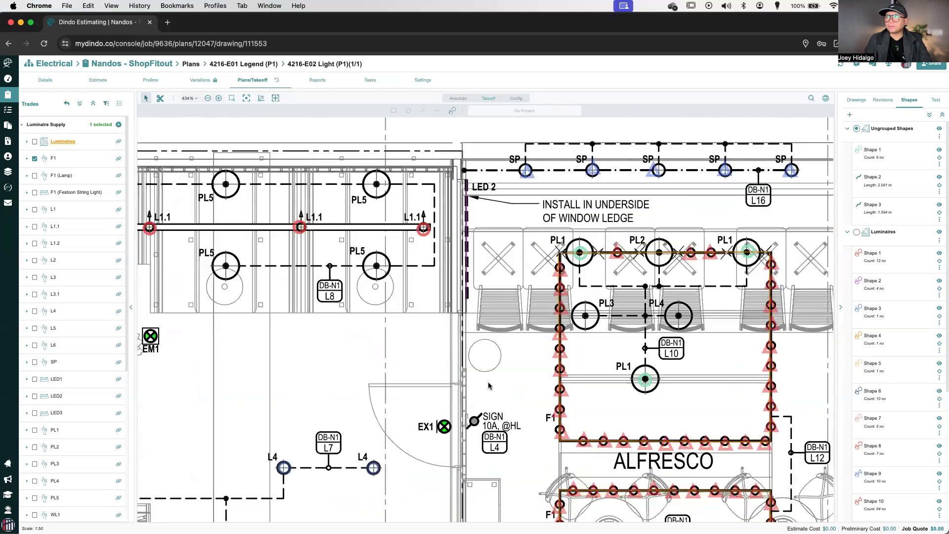
scroll(613, 321, left, 2)
scroll(614, 321, down, 1)
scroll(741, 317, left, 2)
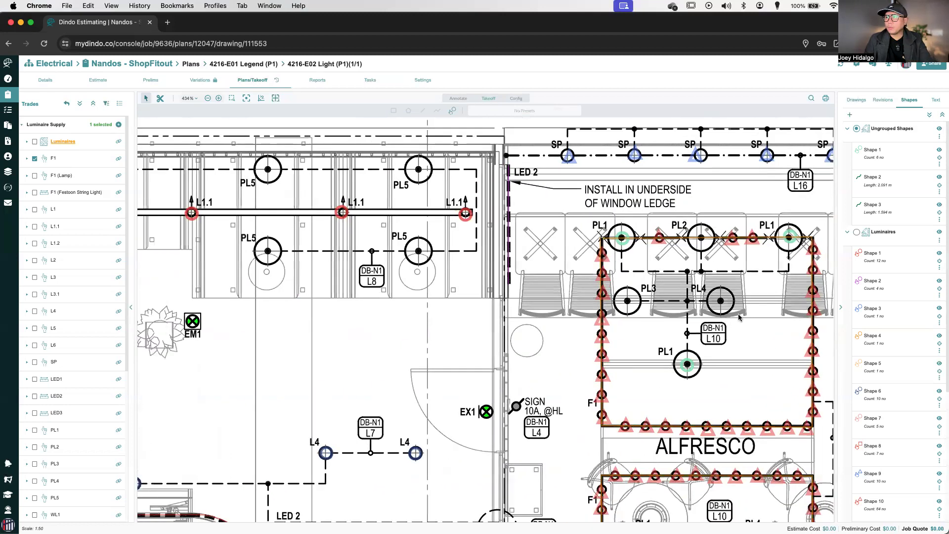
scroll(757, 389, down, 2)
scroll(756, 388, right, 1)
scroll(613, 369, down, 2)
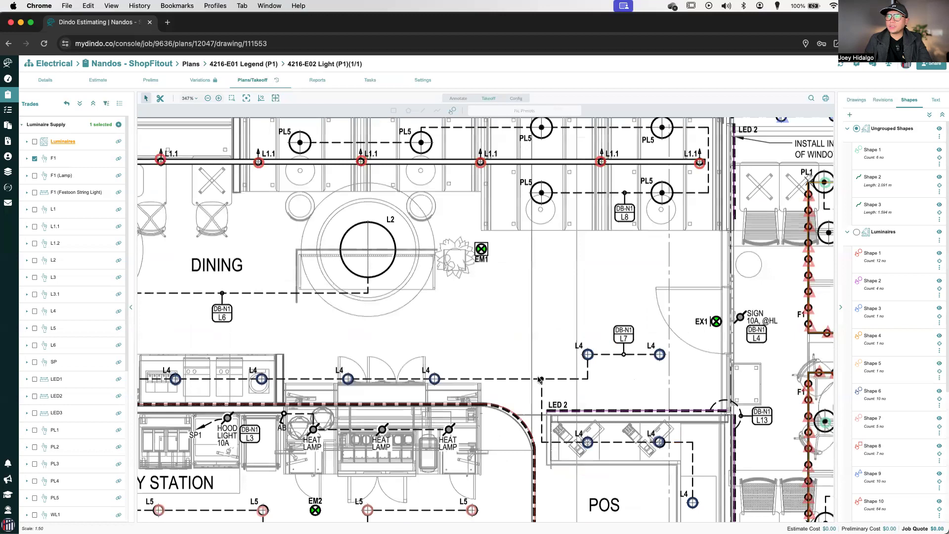
scroll(539, 380, down, 2)
scroll(391, 320, down, 2)
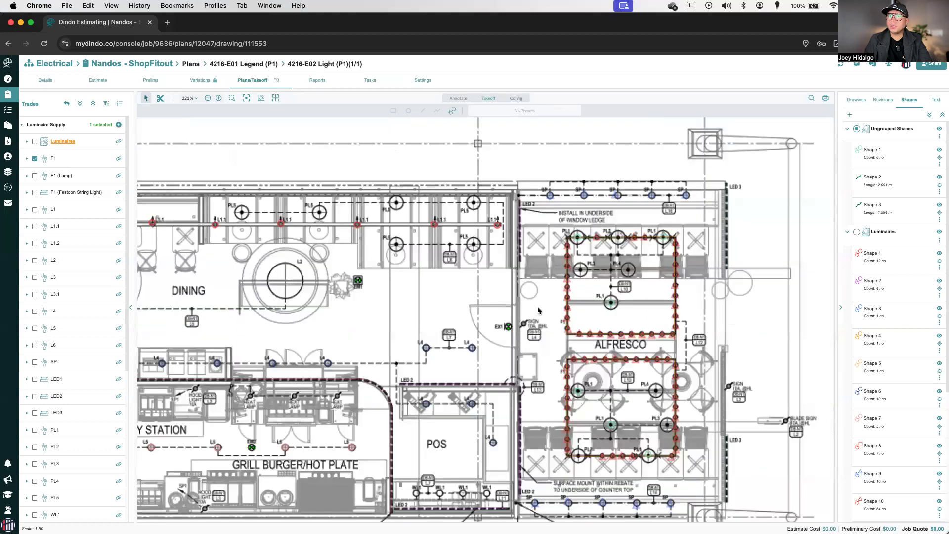
scroll(702, 319, left, 3)
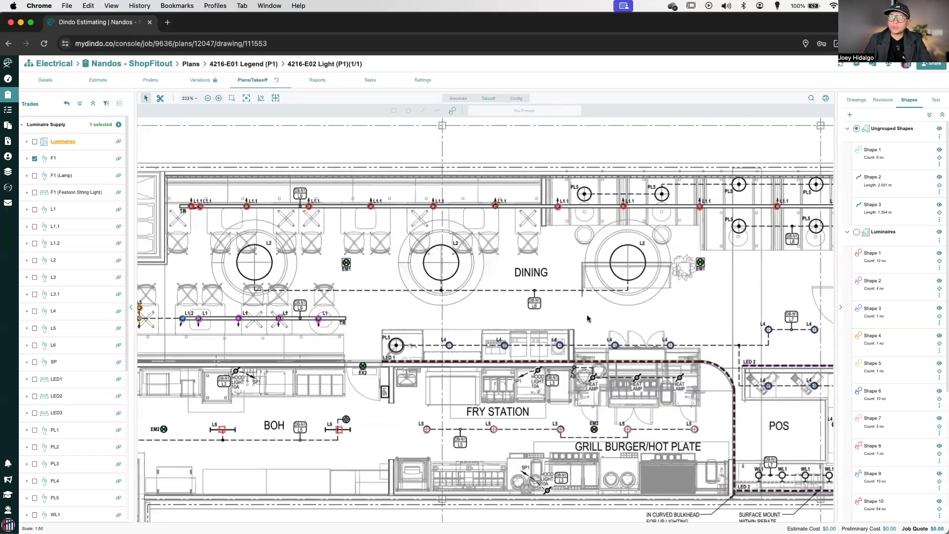
scroll(672, 300, left, 3)
- Deselect the F1 item and open the 4216-E03 Power & Comms drawing at the restaurant floor plan
click(35, 158)
click(861, 103)
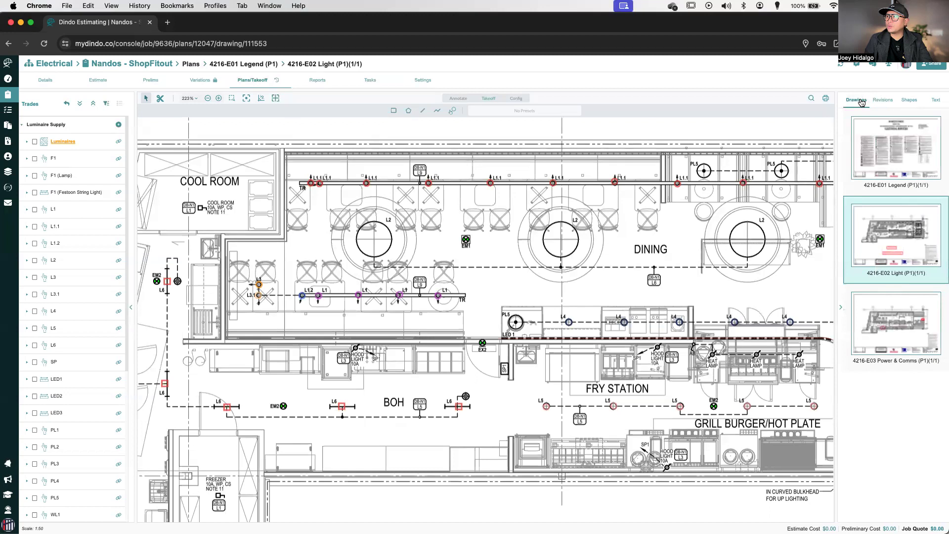
click(900, 330)
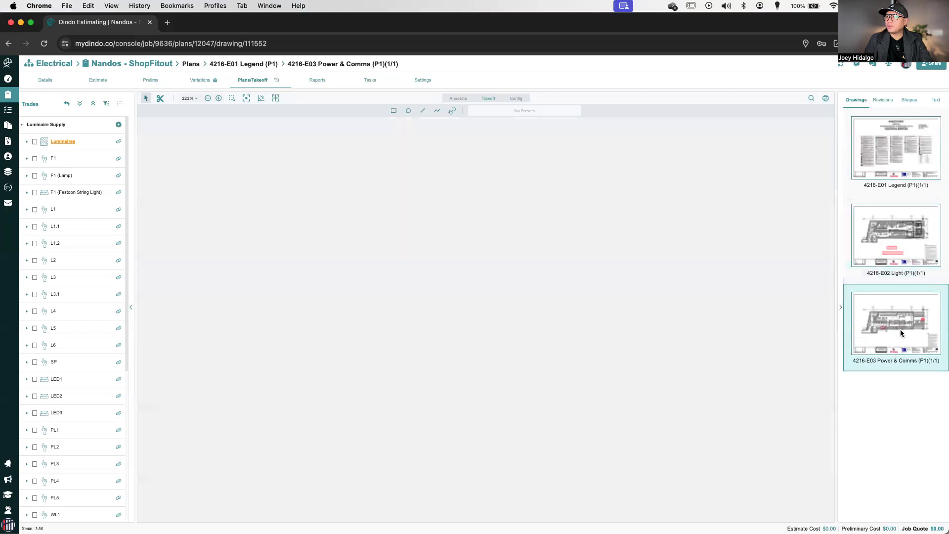
scroll(487, 274, up, 5)
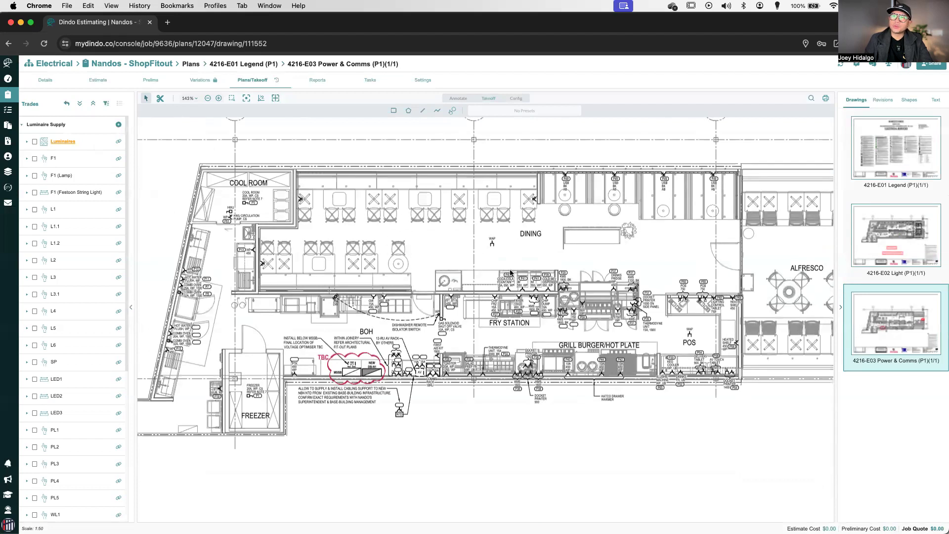
scroll(511, 273, left, 3)
scroll(511, 272, down, 2)
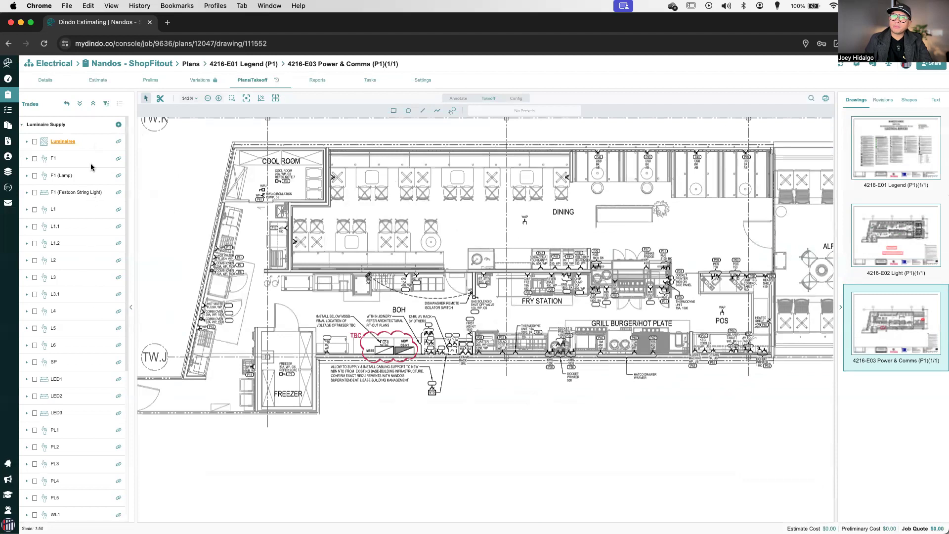
- Collapse all trades and expand only the Power trade to show its takeoff items
click(93, 103)
click(22, 194)
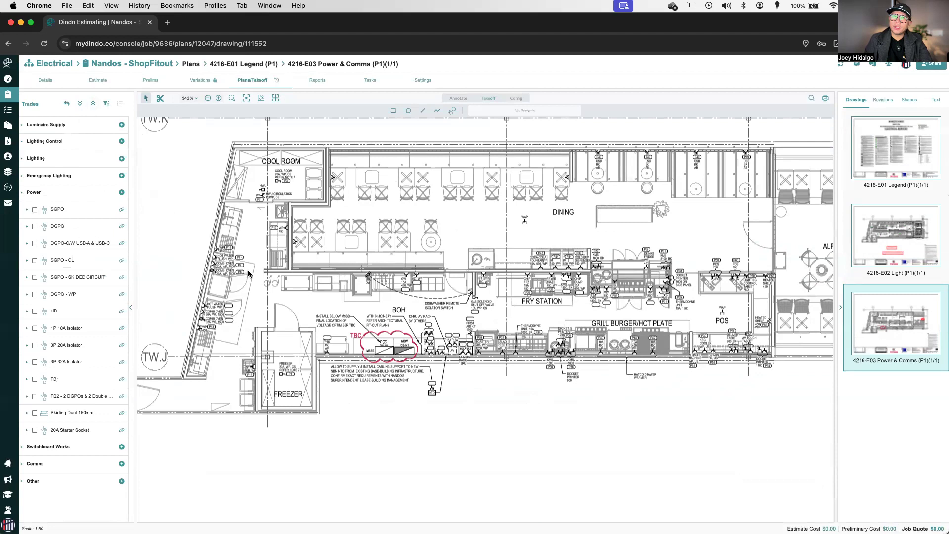
scroll(408, 331, left, 1)
scroll(407, 331, up, 1)
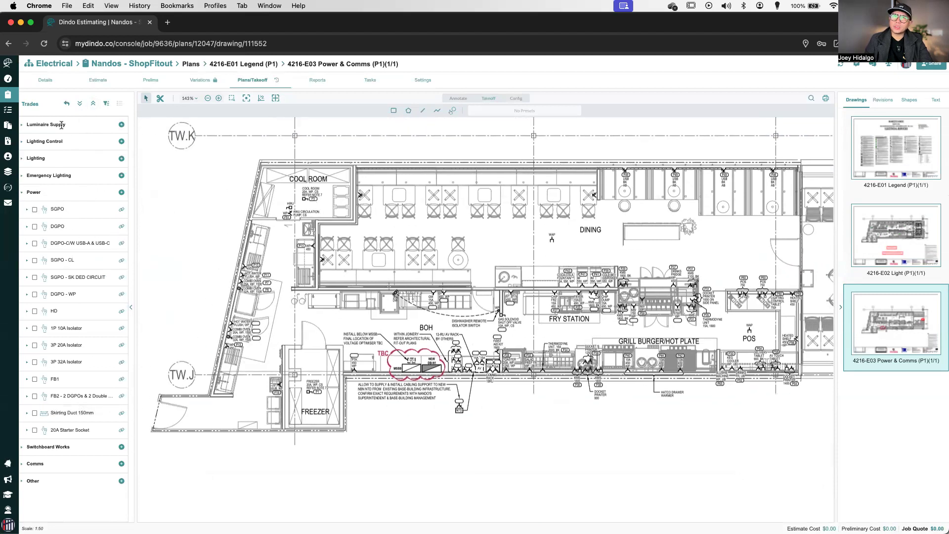
- Move the Power trade to the first position in the estimate's trade order and return to the Power & Comms drawing
click(98, 80)
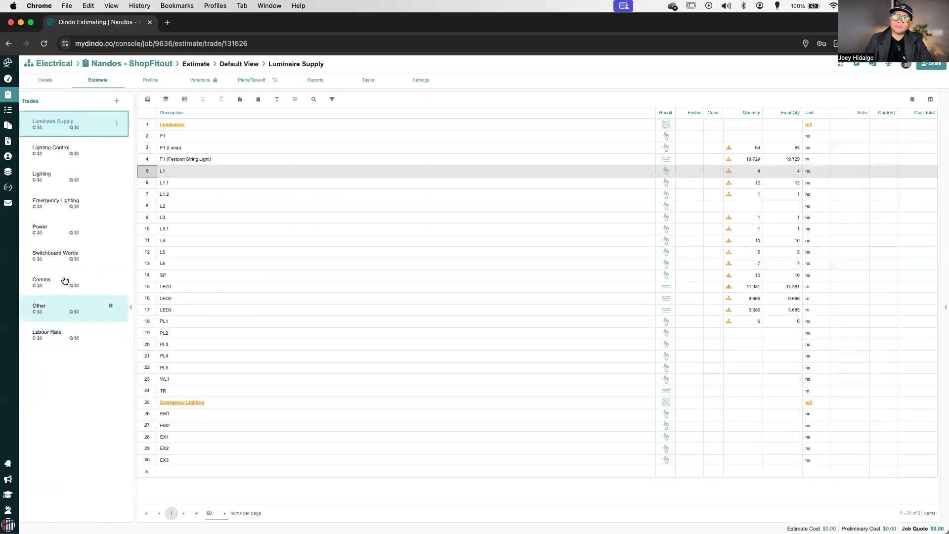
drag(59, 231, 79, 111)
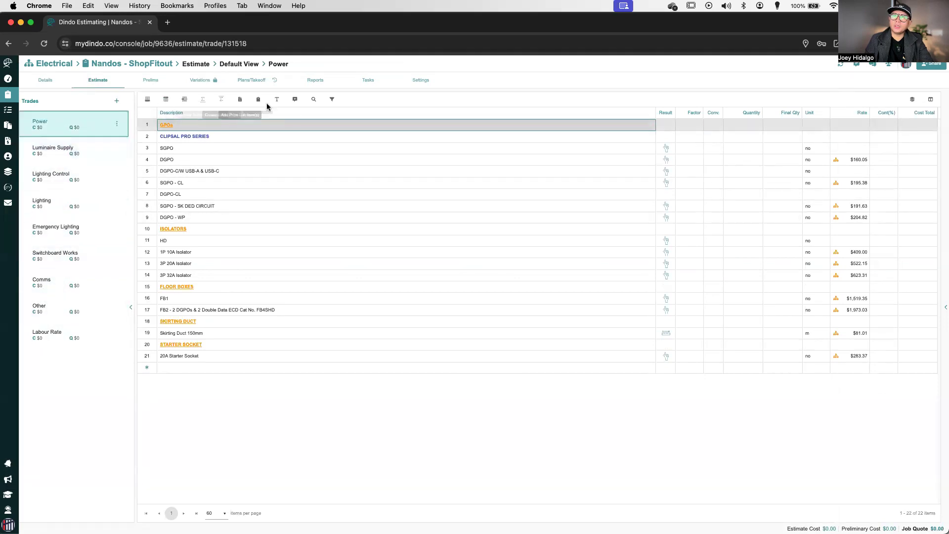
click(246, 82)
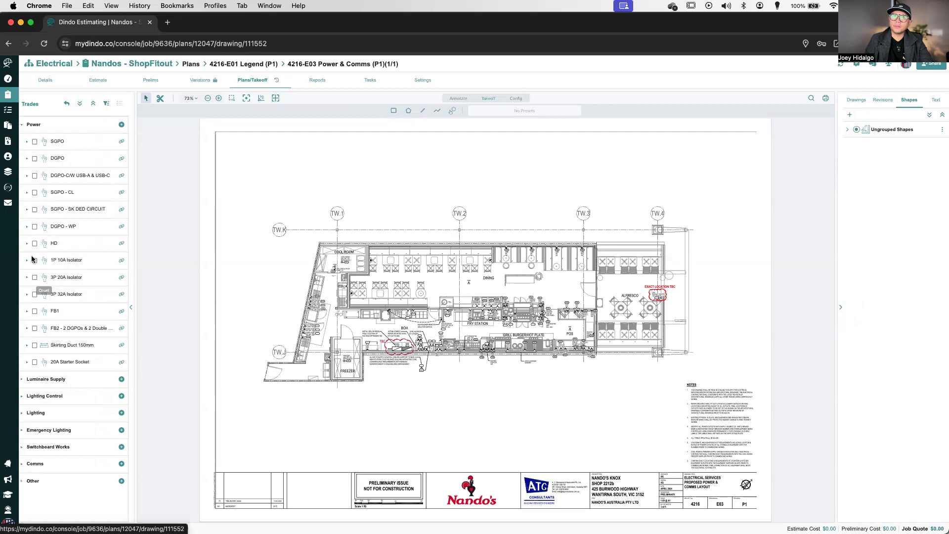
- Examine the Power & Comms floor plan and check the Power trade's items in the estimate
scroll(395, 297, up, 5)
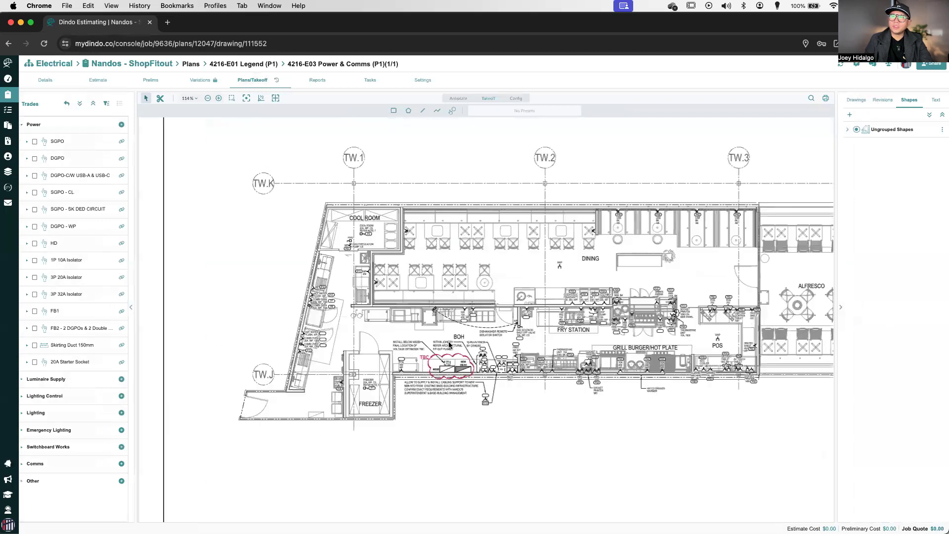
scroll(394, 348, up, 3)
scroll(574, 312, up, 3)
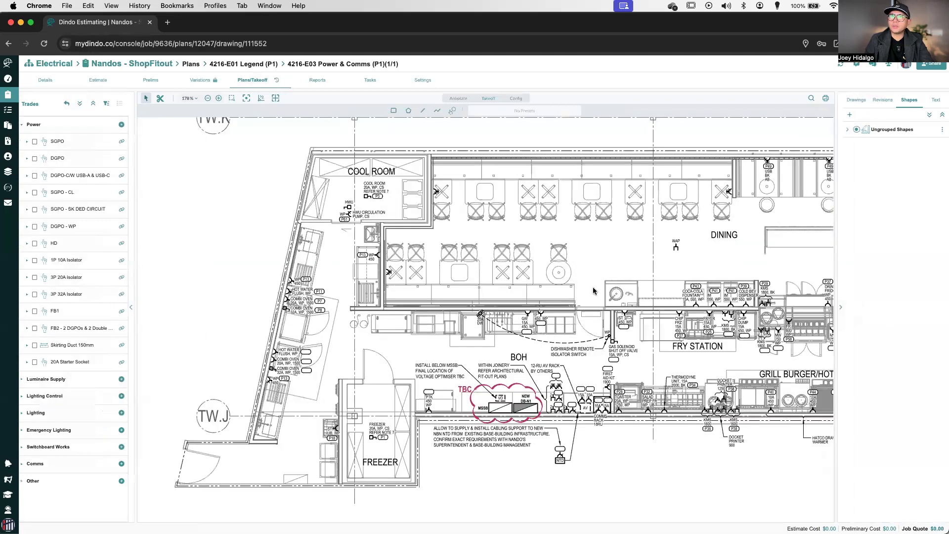
scroll(609, 308, up, 2)
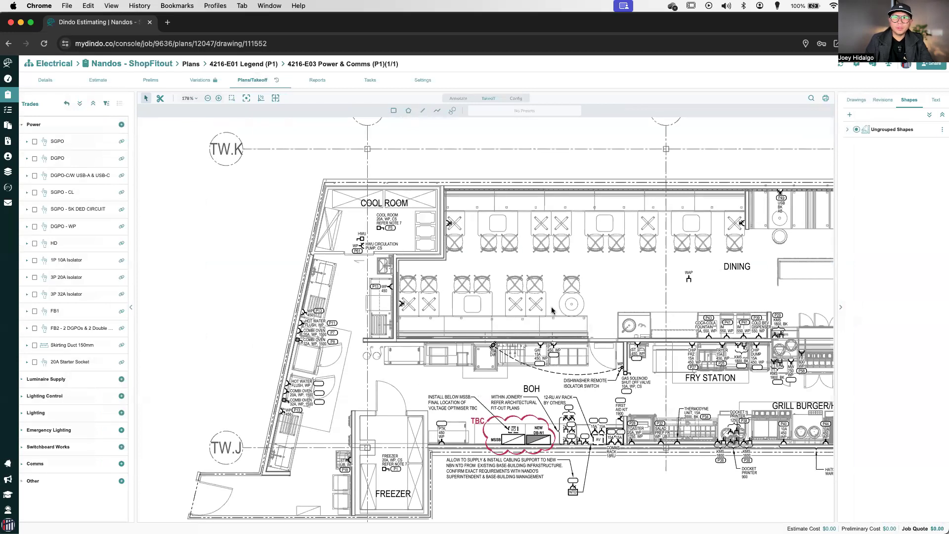
scroll(499, 286, down, 1)
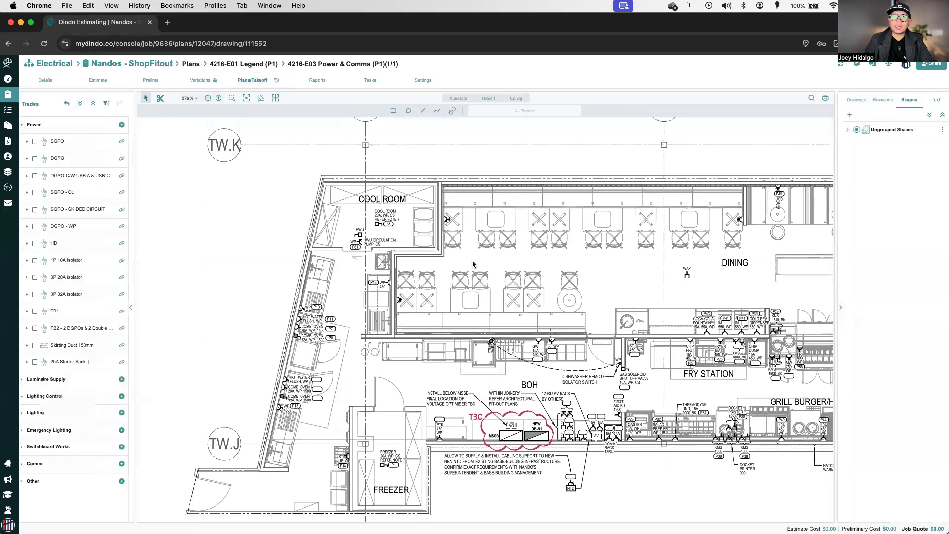
click(98, 82)
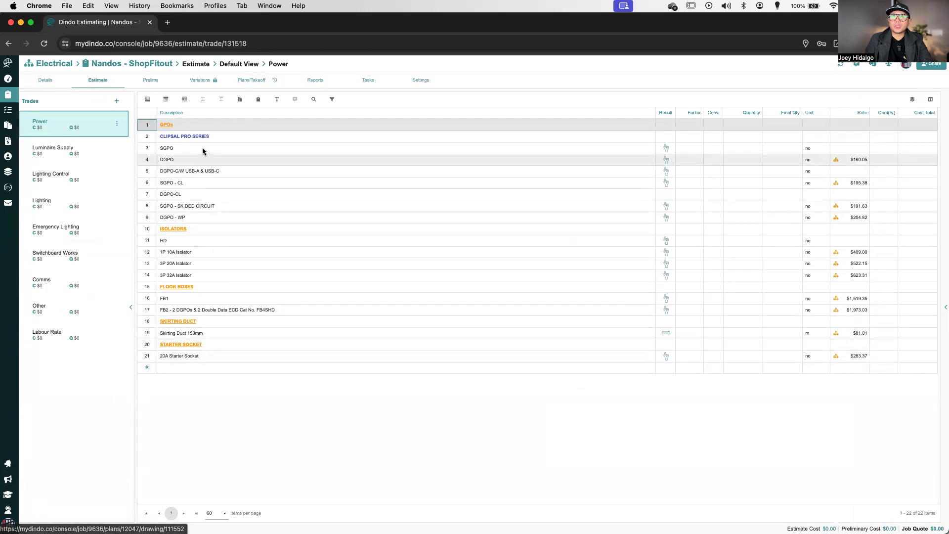
click(247, 82)
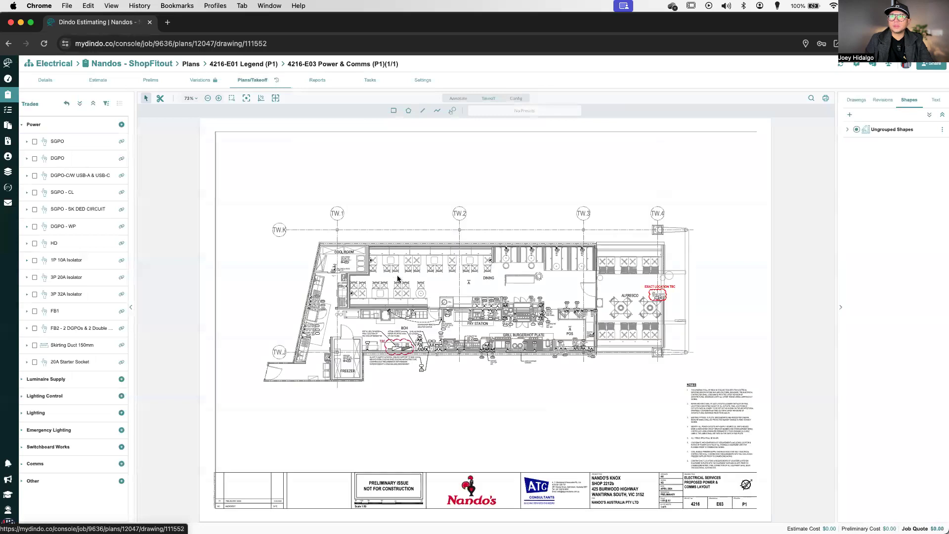
scroll(397, 275, up, 3)
scroll(412, 308, up, 3)
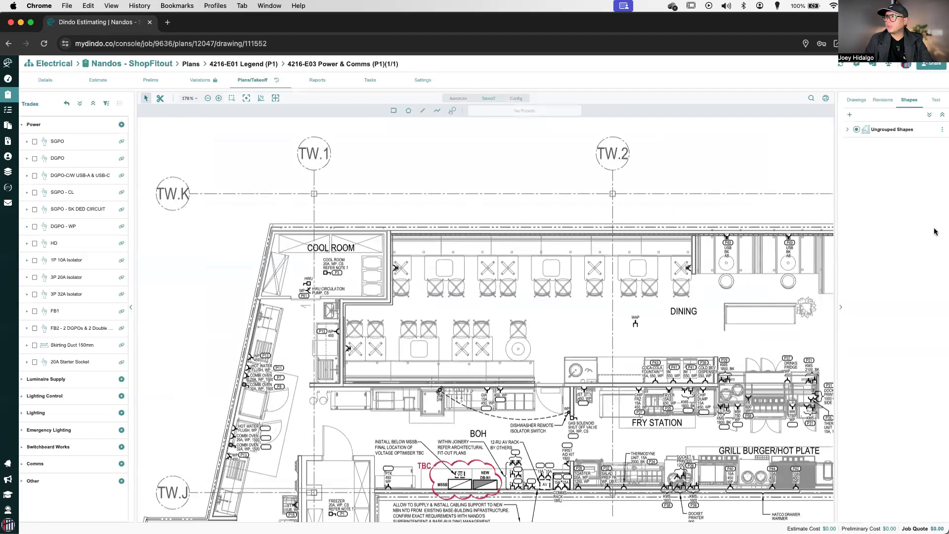
- Narrow the drawing window, switch to the 4216-E01 Legend window and read the Power outlet symbols and descriptions
drag(943, 230, 630, 249)
click(747, 293)
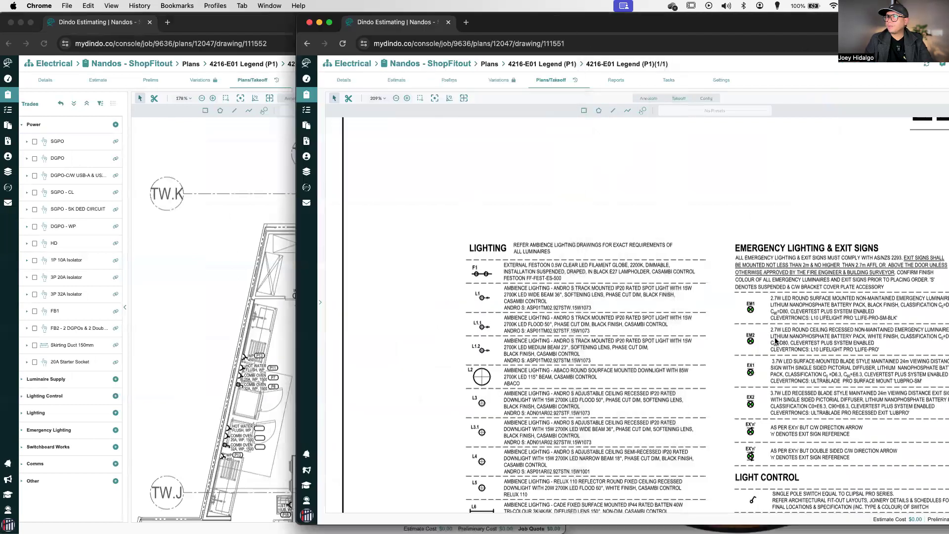
scroll(710, 315, right, 8)
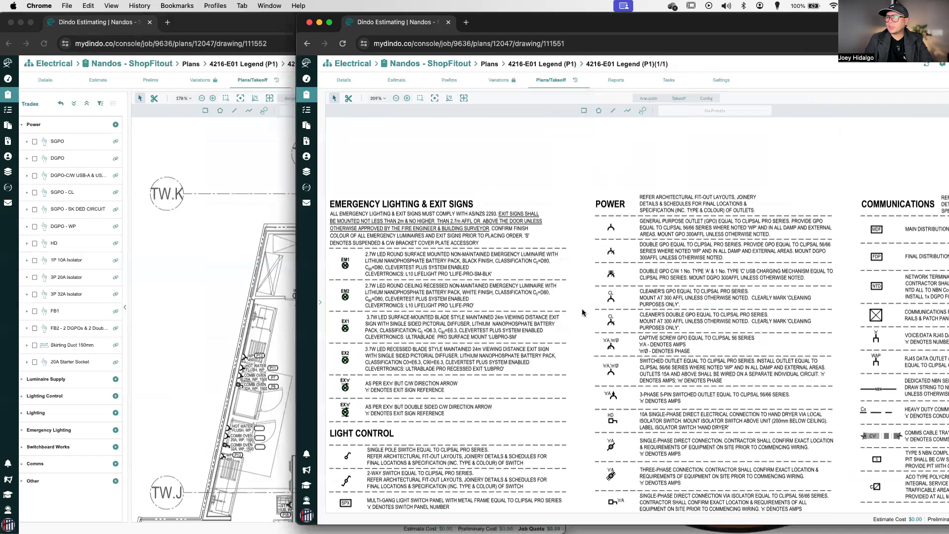
scroll(582, 310, up, 2)
scroll(556, 291, up, 2)
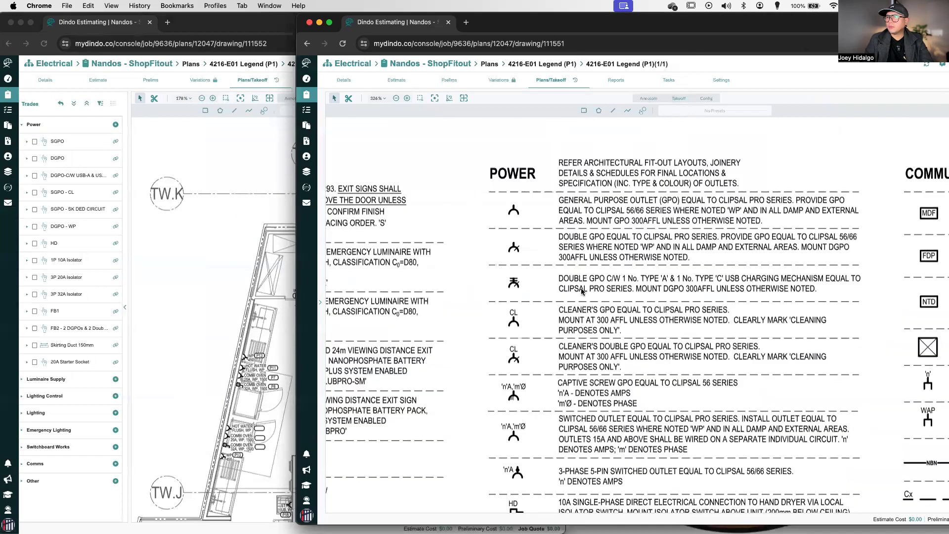
scroll(582, 292, right, 2)
scroll(582, 294, right, 3)
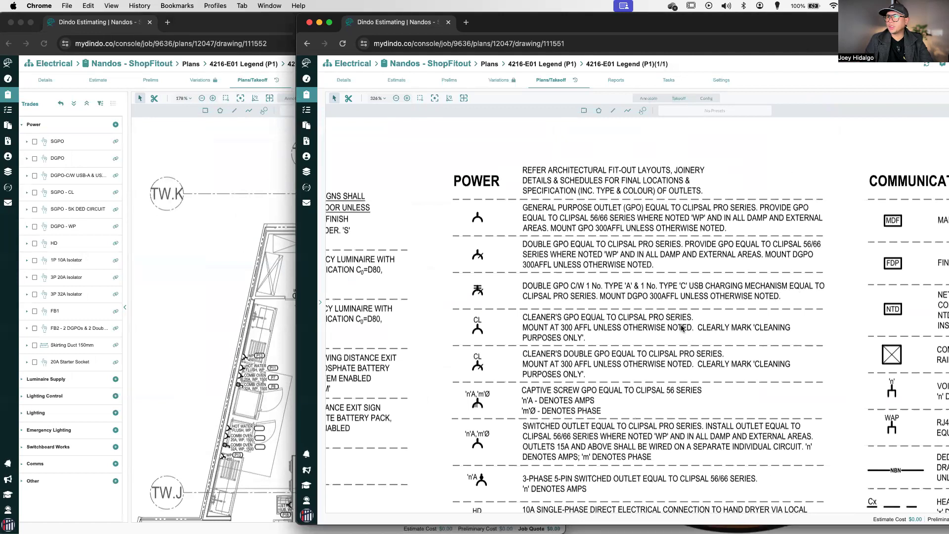
- Switch back to the Power & Comms drawing window, hide its shapes list and widen the window beside the legend
key(super+grave)
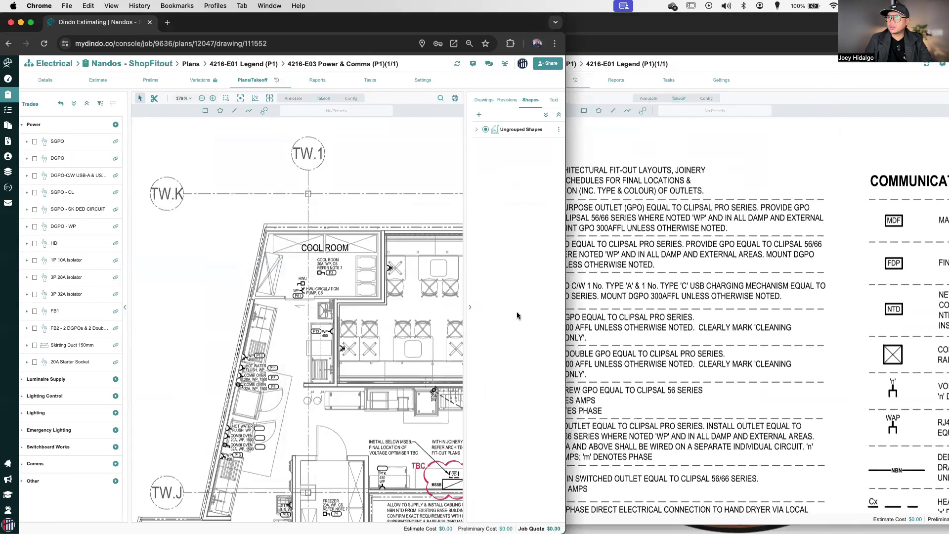
click(470, 310)
drag(566, 321, 662, 333)
- Examine the power outlet symbols around the Dining area and its booth seating on the Power & Comms drawing
scroll(588, 301, right, 3)
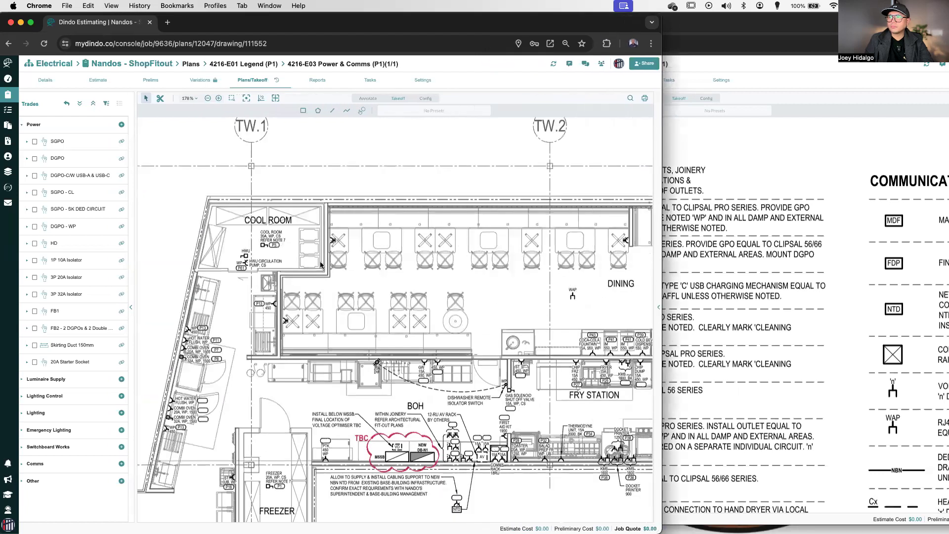
scroll(588, 301, right, 5)
drag(216, 259, 260, 285)
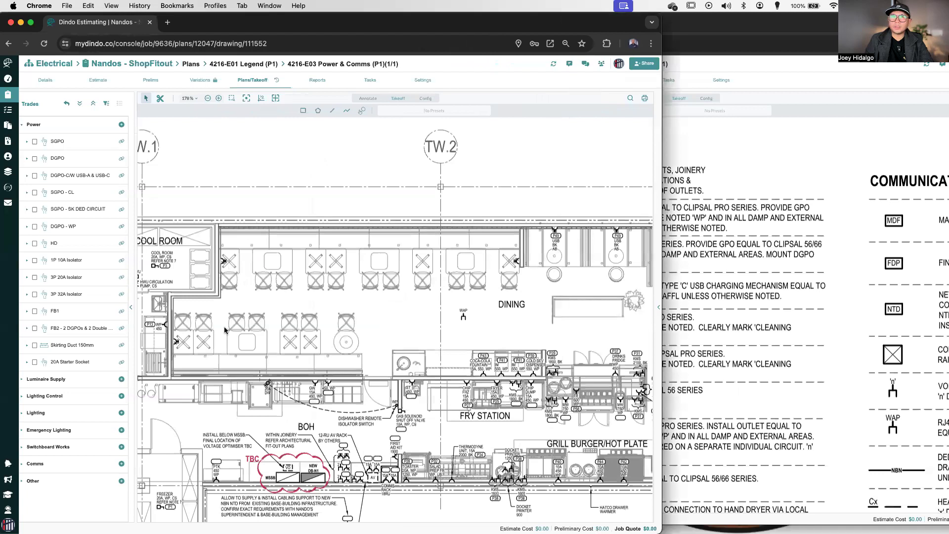
drag(381, 272, 428, 302)
drag(559, 318, 458, 290)
scroll(458, 290, right, 5)
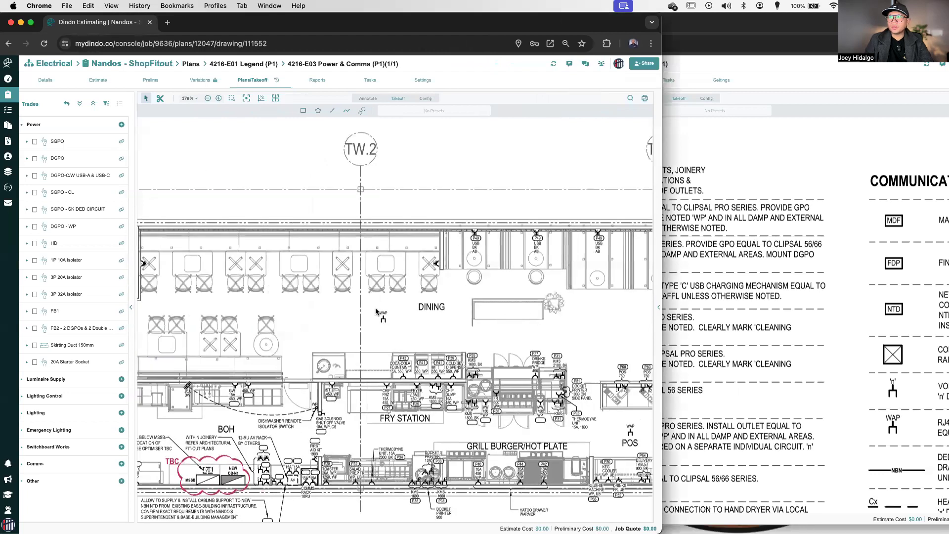
scroll(345, 220, up, 5)
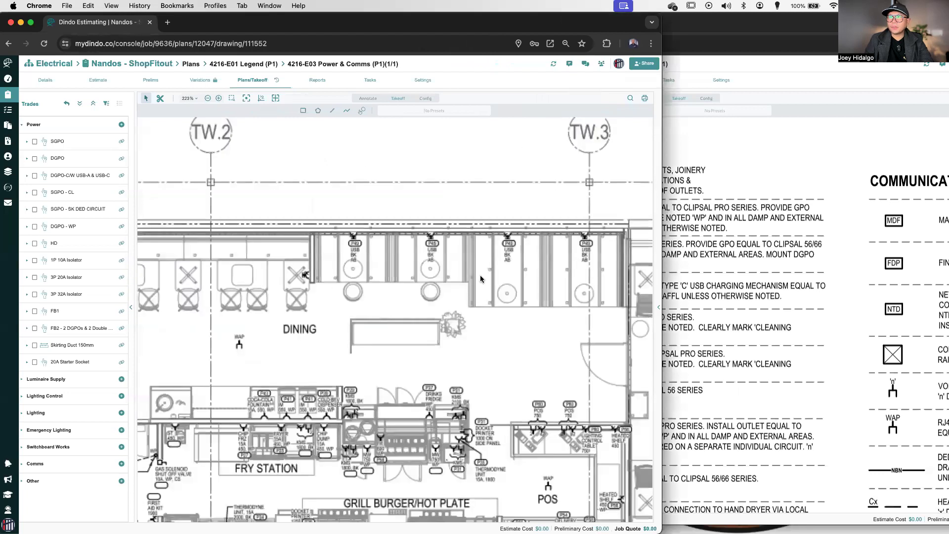
- Start a count takeoff for DGPO-C/W USB-A & USB-C on the Power & Comms drawing and set its marker colour to teal
scroll(442, 277, right, 4)
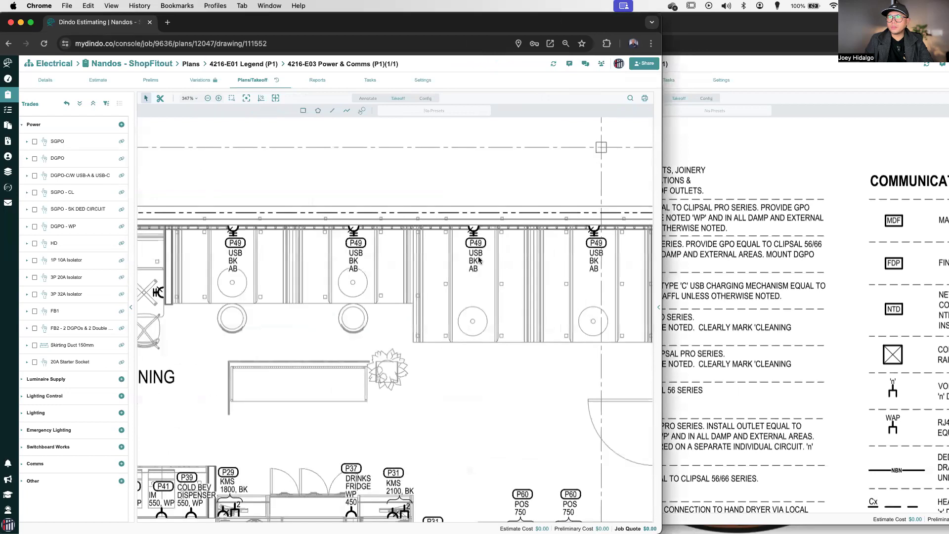
scroll(308, 317, left, 7)
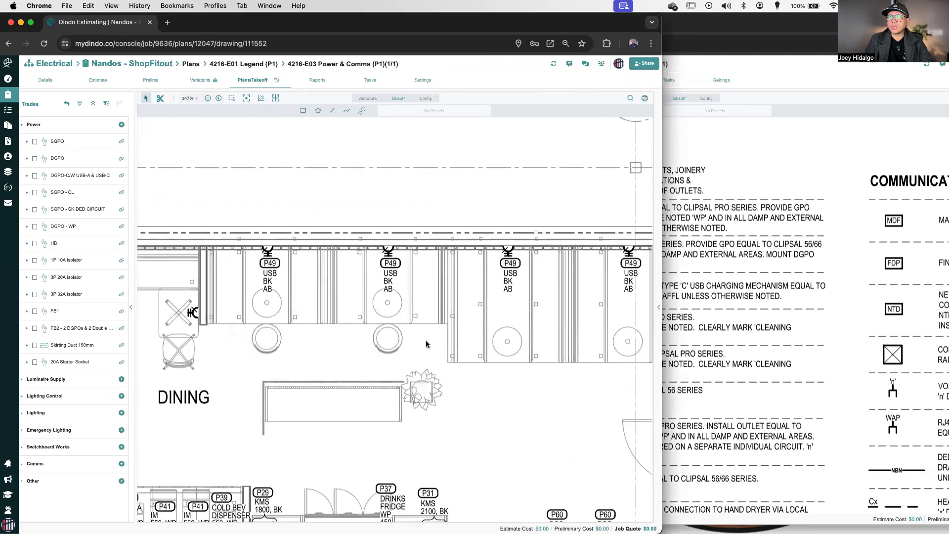
scroll(494, 301, right, 5)
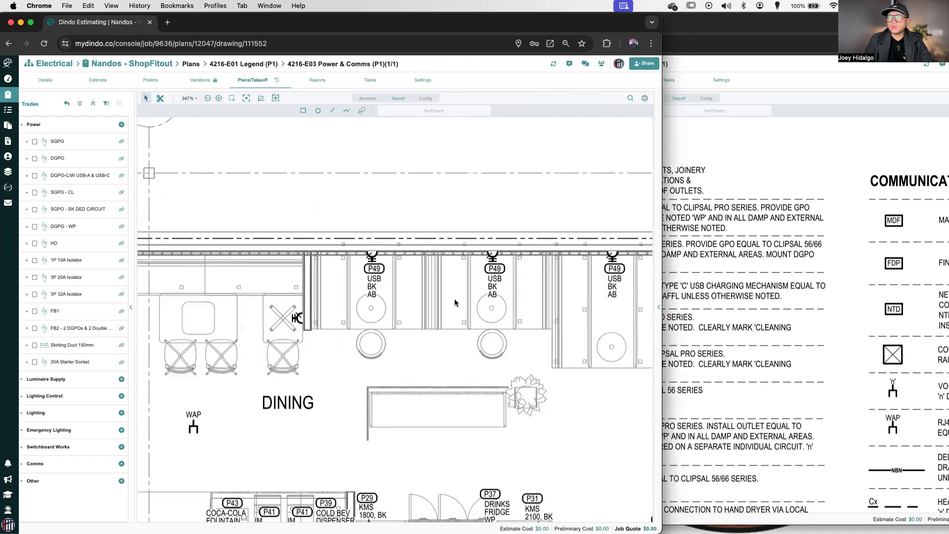
scroll(526, 344, left, 20)
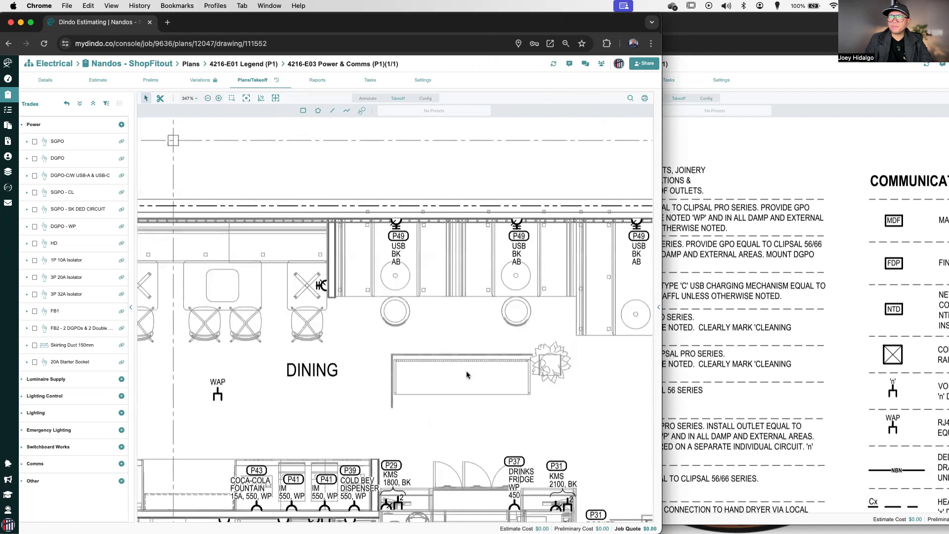
scroll(420, 398, up, 2)
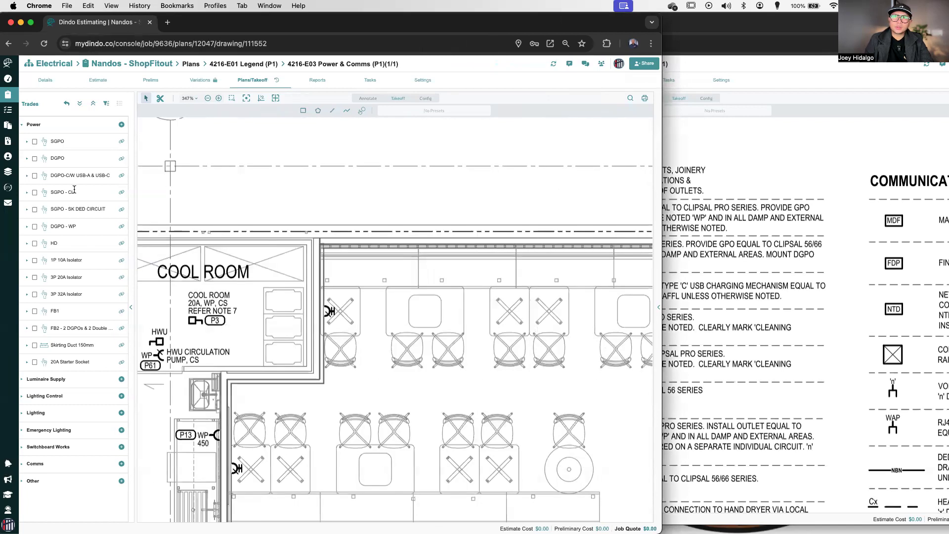
click(34, 176)
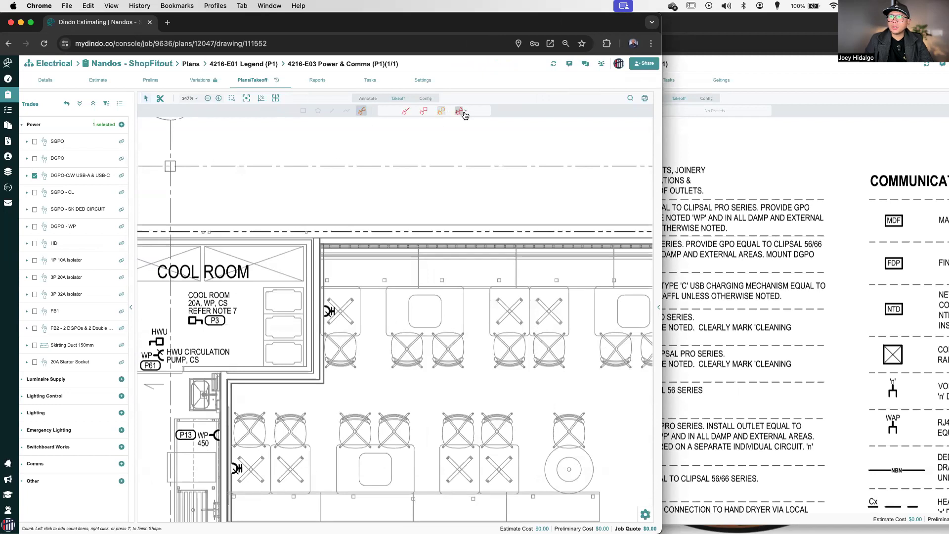
click(467, 113)
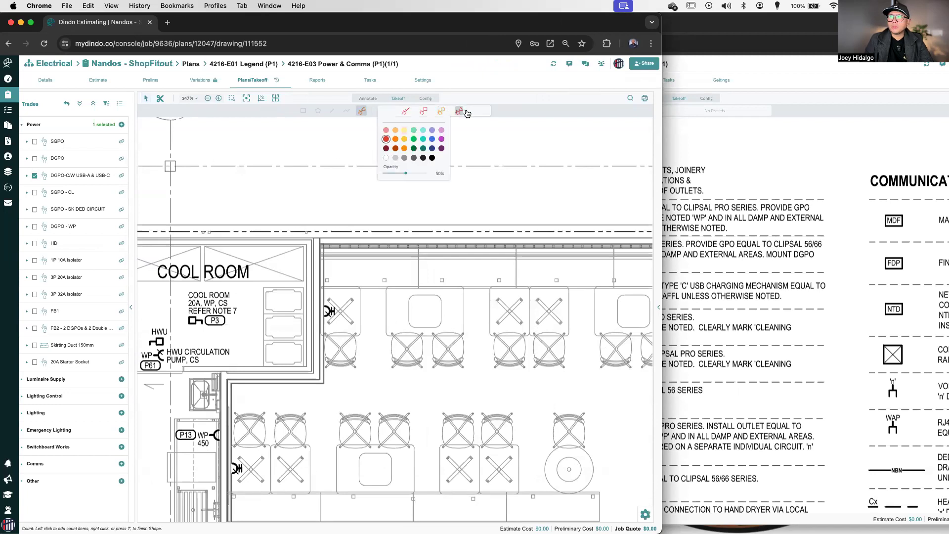
click(424, 139)
- Count the USB double outlets on the wall beside the Cool Room, at the upper Dining seating and at the P49 booths
scroll(298, 434, up, 5)
click(342, 243)
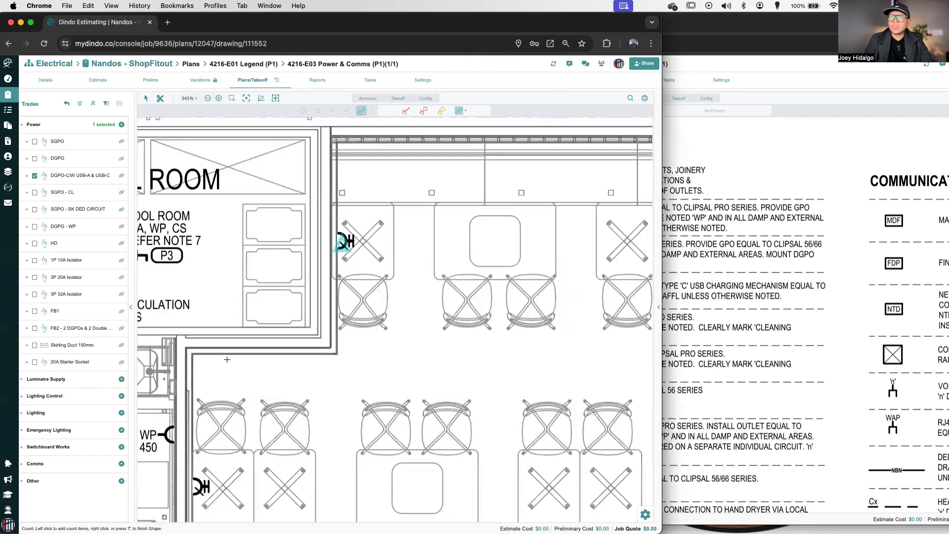
scroll(227, 360, down, 5)
scroll(393, 316, up, 3)
click(355, 269)
click(499, 270)
scroll(495, 277, right, 5)
scroll(494, 277, up, 1)
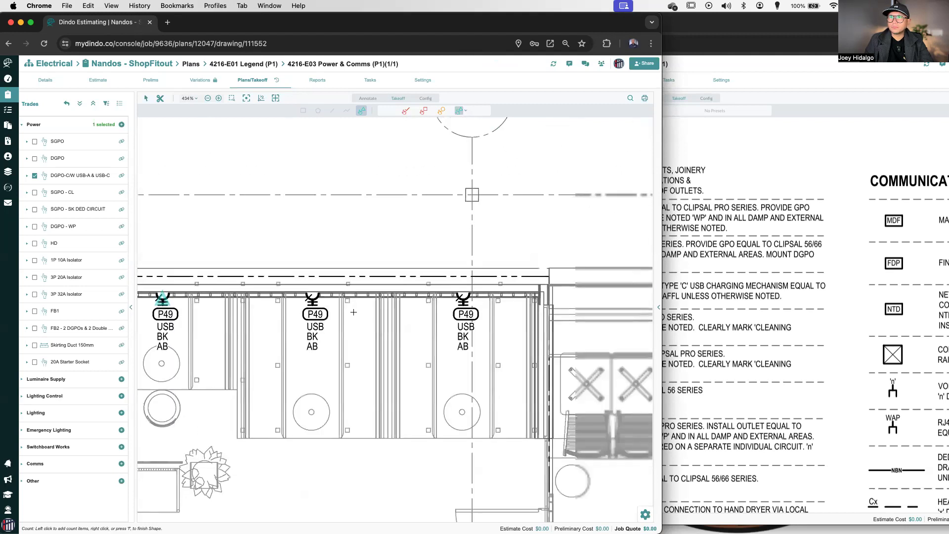
click(466, 299)
- Check the Alfresco and POS areas for USB outlets and count the one at the wall end of the lower Dining bench seating
drag(442, 314, 210, 195)
drag(563, 355, 295, 267)
scroll(295, 267, down, 1)
scroll(481, 234, down, 5)
scroll(481, 234, left, 8)
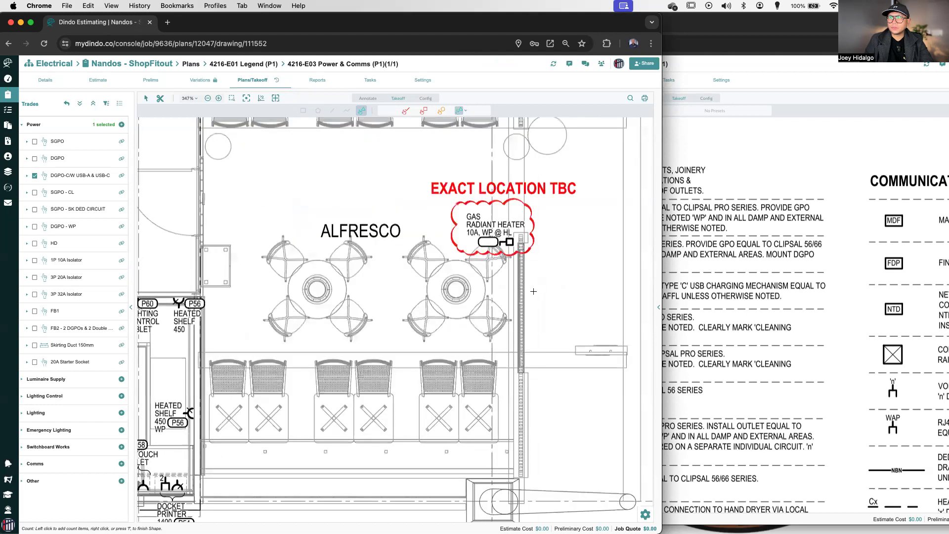
scroll(543, 338, up, 3)
scroll(534, 340, left, 1)
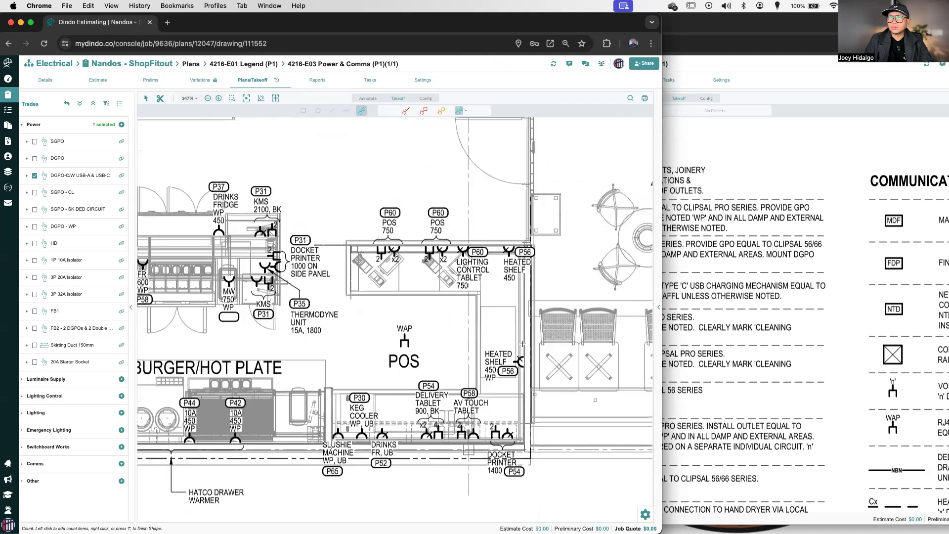
scroll(355, 209, down, 3)
scroll(396, 262, up, 3)
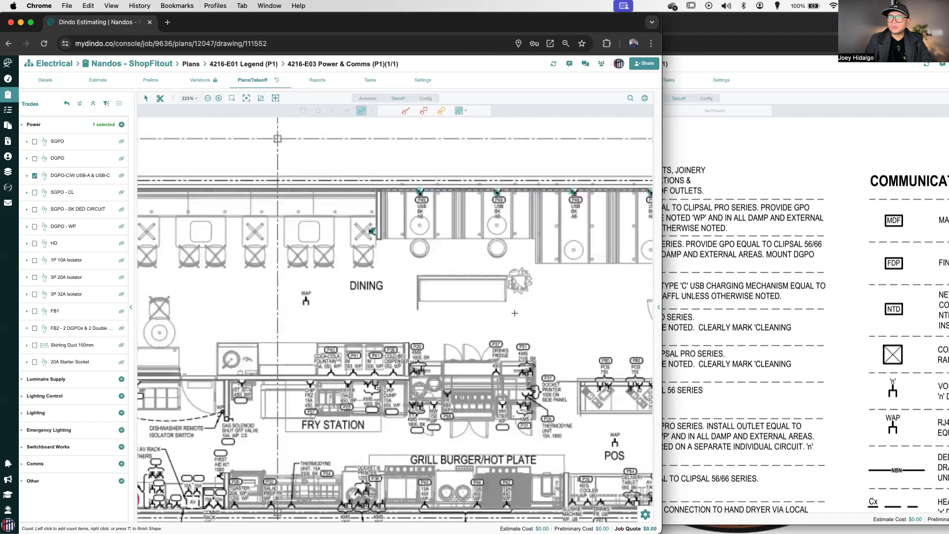
scroll(554, 311, left, 4)
scroll(403, 313, up, 3)
click(373, 321)
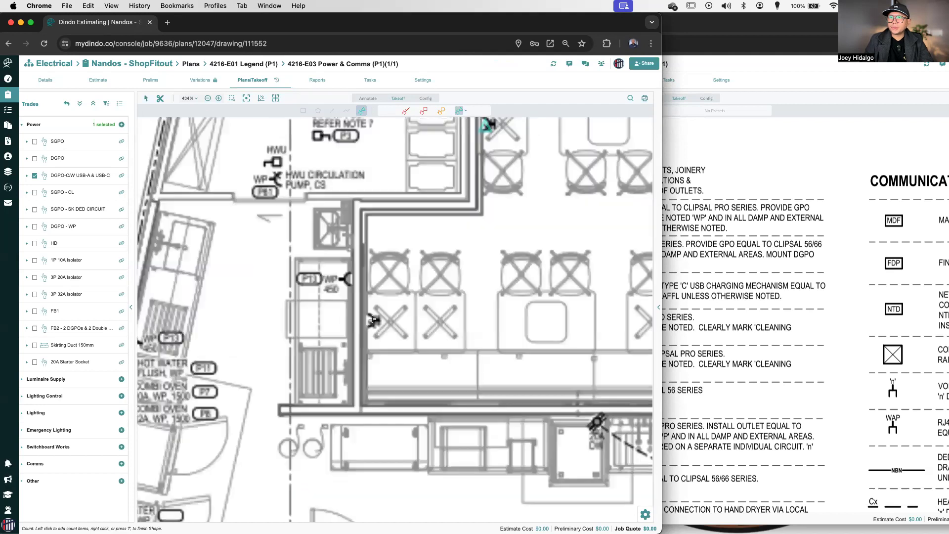
- Check the Dining and BOH areas for missed USB outlets and end the DGPO-C/W USB-A & USB-C count
scroll(250, 288, down, 3)
scroll(250, 287, right, 3)
scroll(290, 253, down, 5)
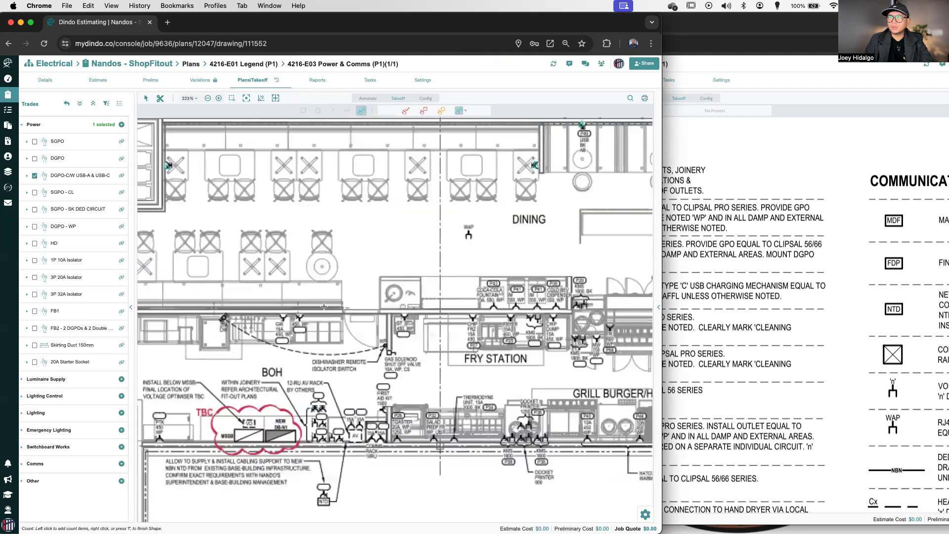
scroll(551, 312, down, 5)
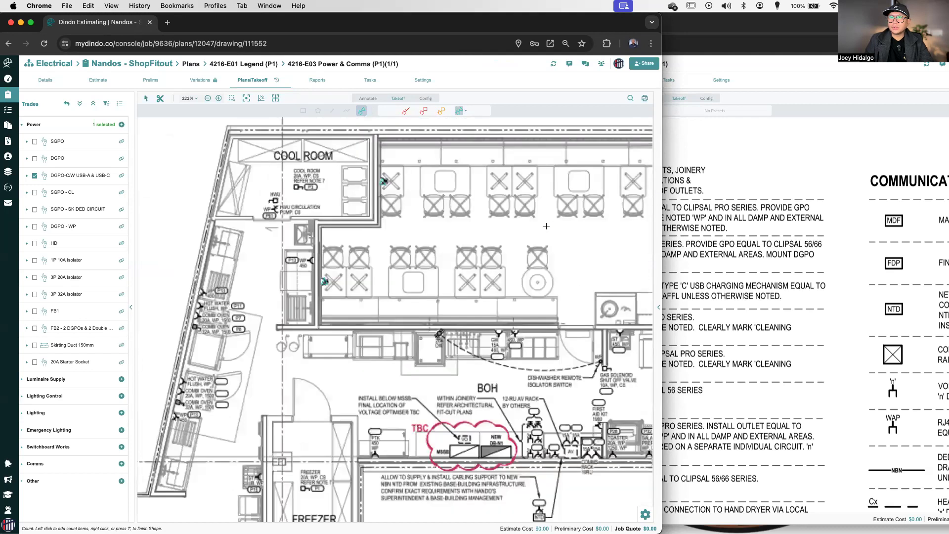
scroll(460, 351, up, 5)
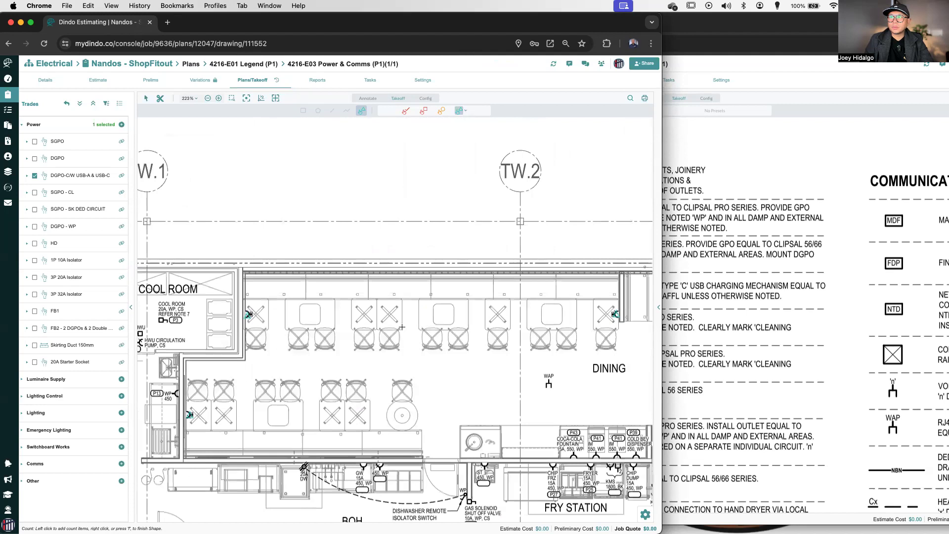
key(Escape)
scroll(446, 374, down, 3)
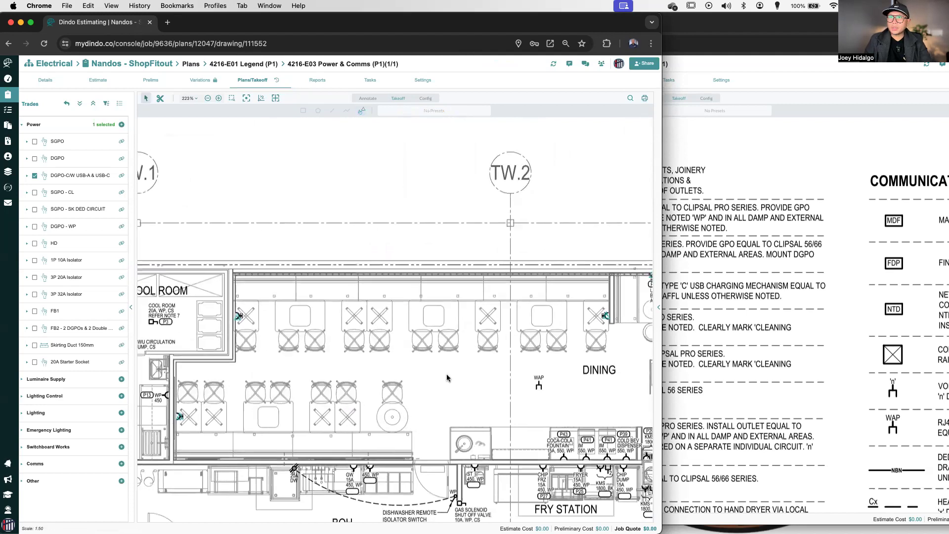
scroll(433, 303, down, 2)
scroll(433, 304, left, 2)
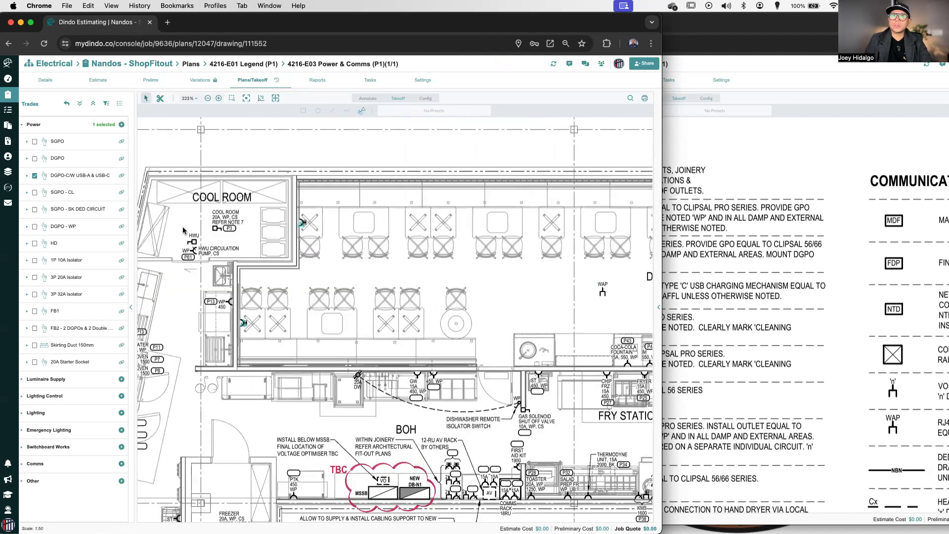
scroll(183, 231, up, 2)
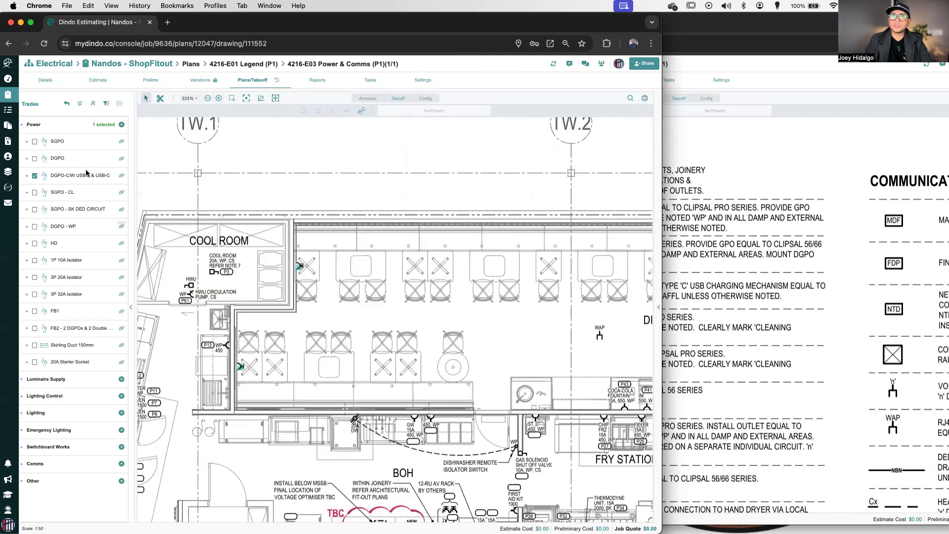
- Open the Power trade in the estimate and copy all rows of the DGPO item's rate breakup
click(99, 81)
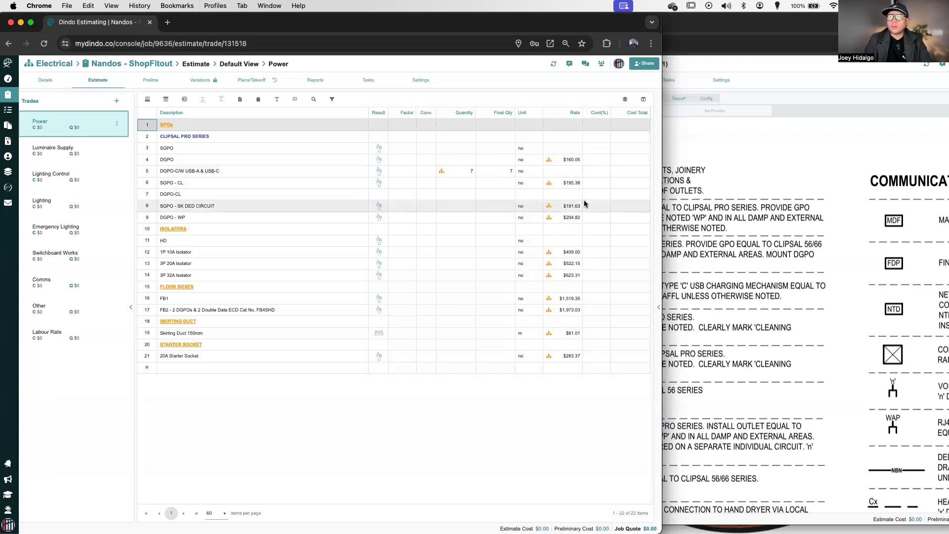
click(573, 159)
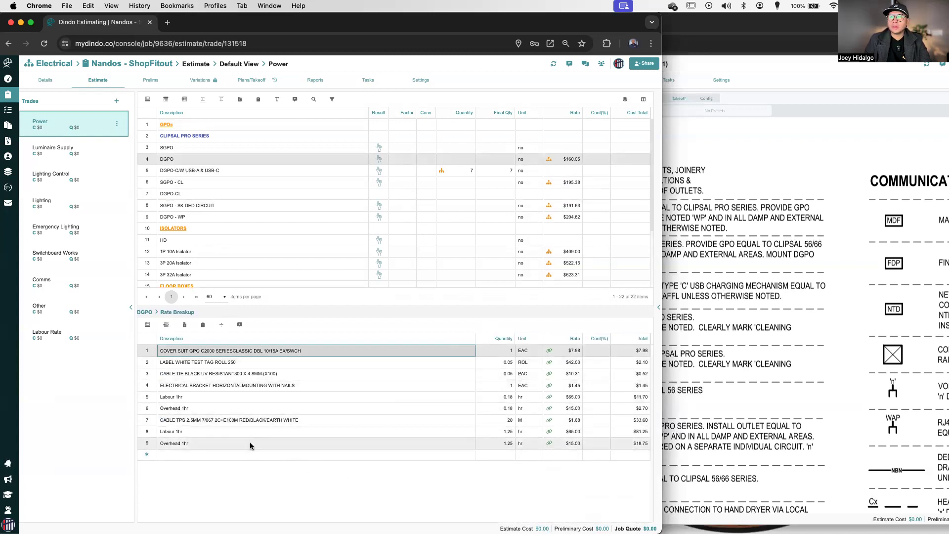
shift+click(239, 444)
right_click(240, 443)
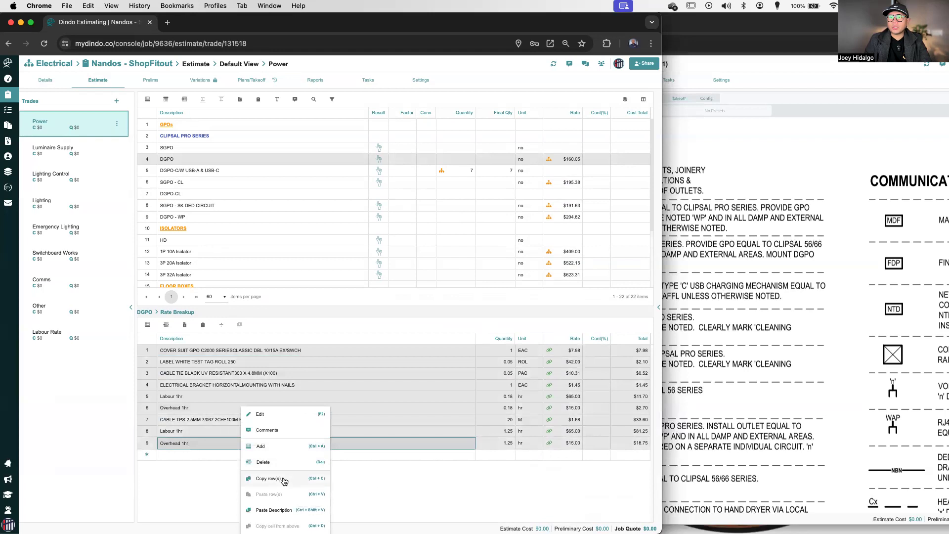
click(284, 479)
- Create a rate breakup for DGPO-C/W USB-A & USB-C and paste the copied DGPO rows into it
click(567, 172)
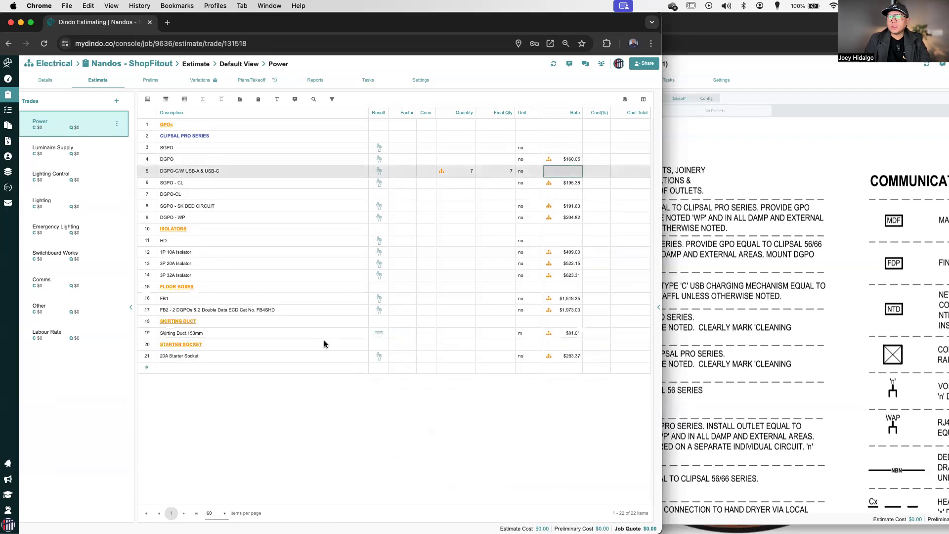
right_click(576, 172)
click(618, 212)
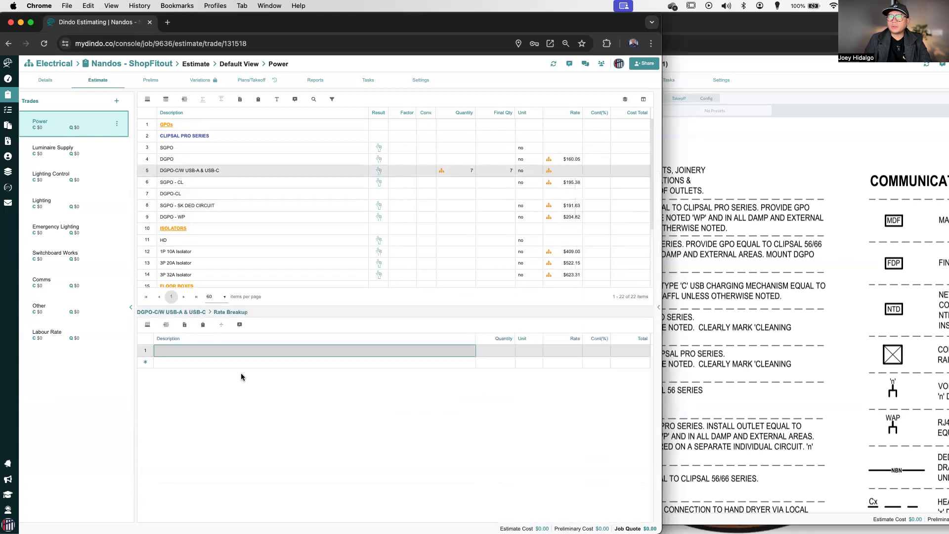
right_click(210, 355)
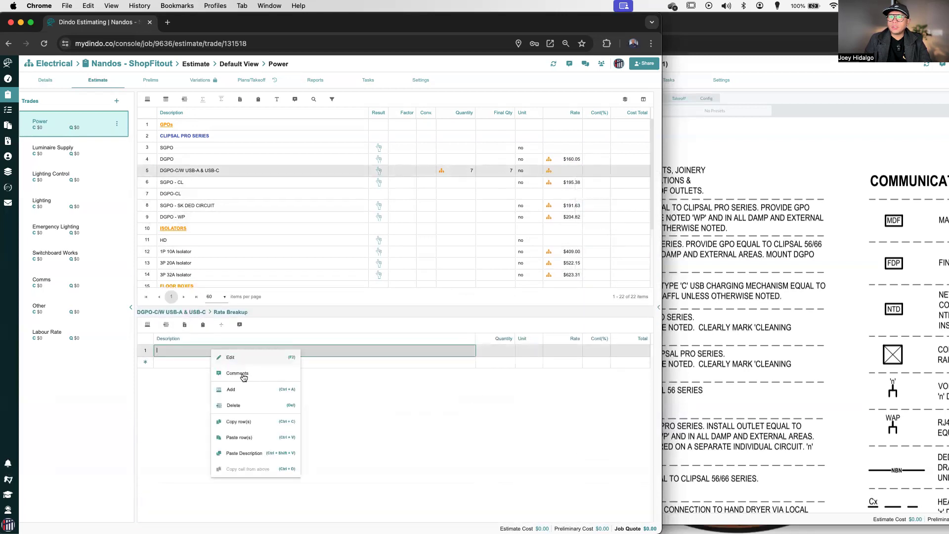
click(272, 440)
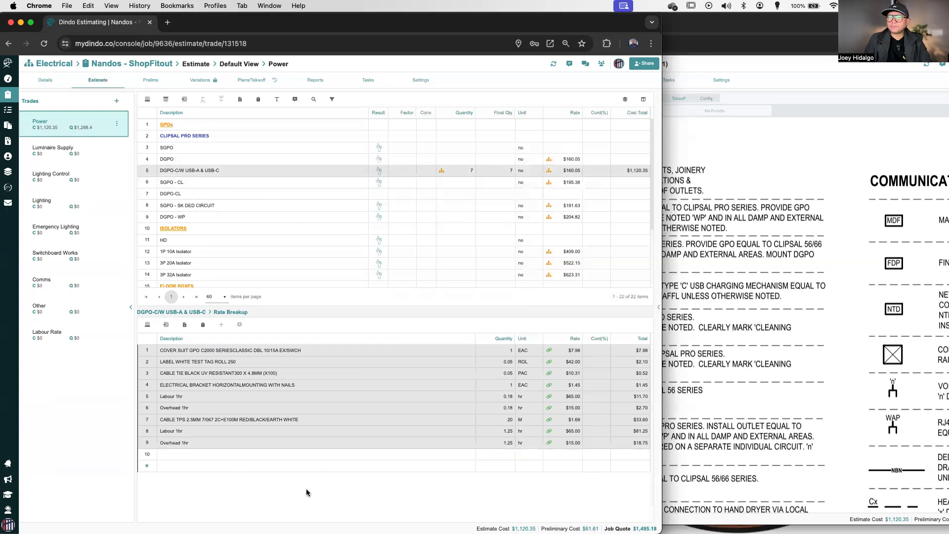
- Open the price list lookup for the rate breakup's COVER SUIT GPO row and select the ELEC_MAT price list
click(208, 455)
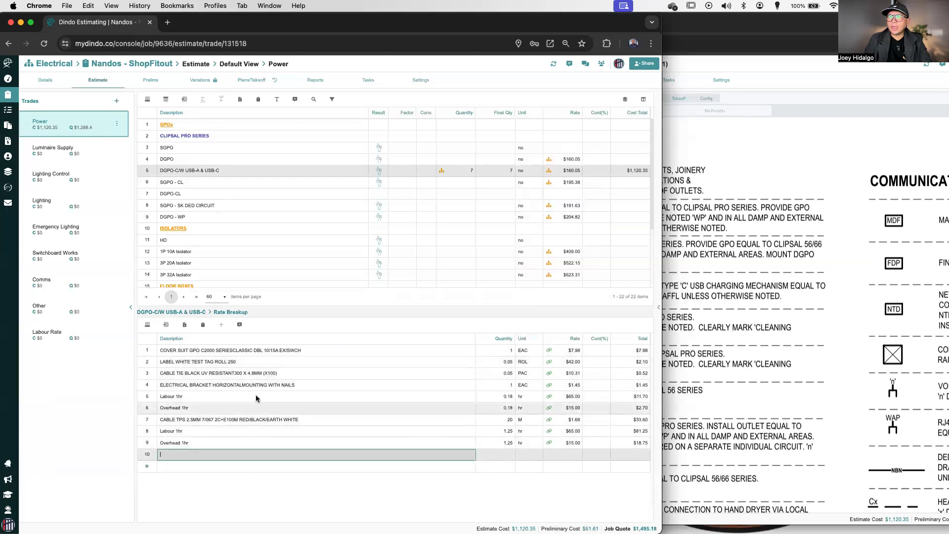
click(184, 325)
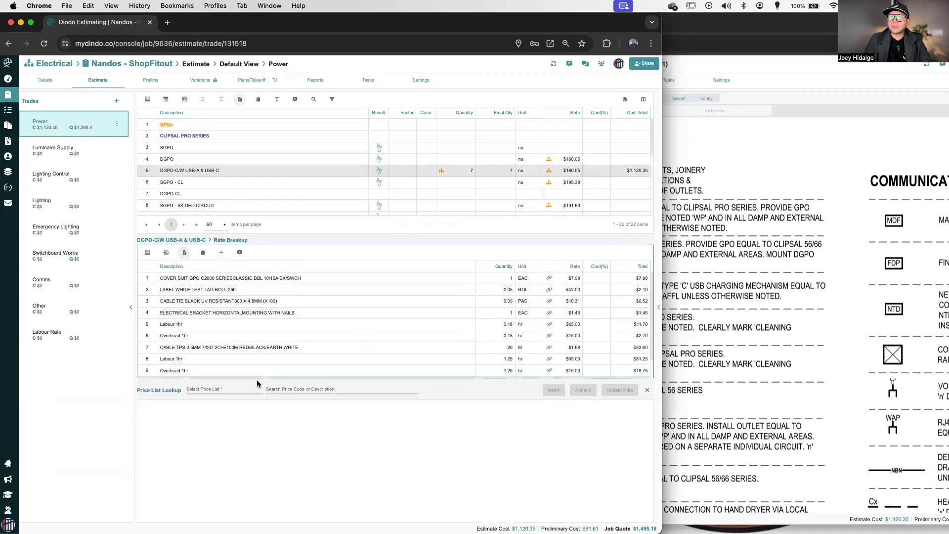
click(239, 392)
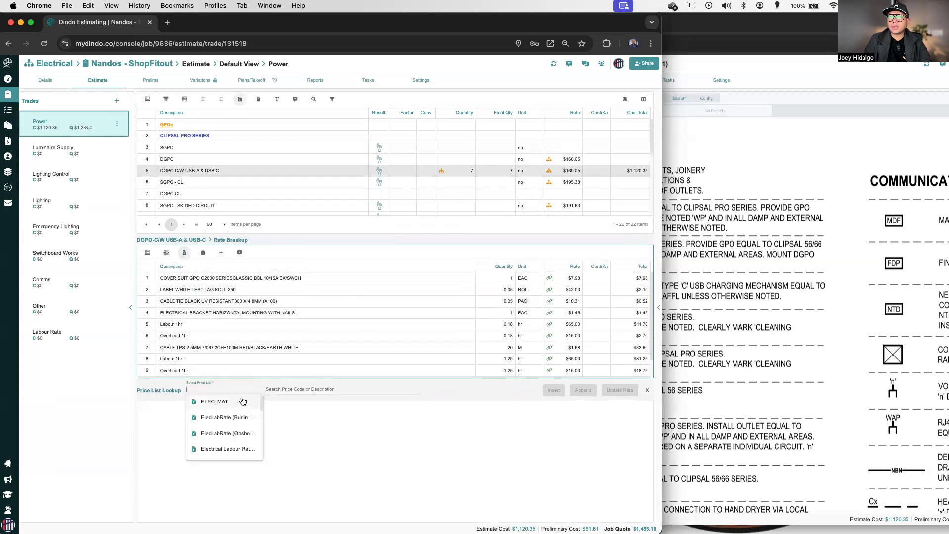
click(281, 326)
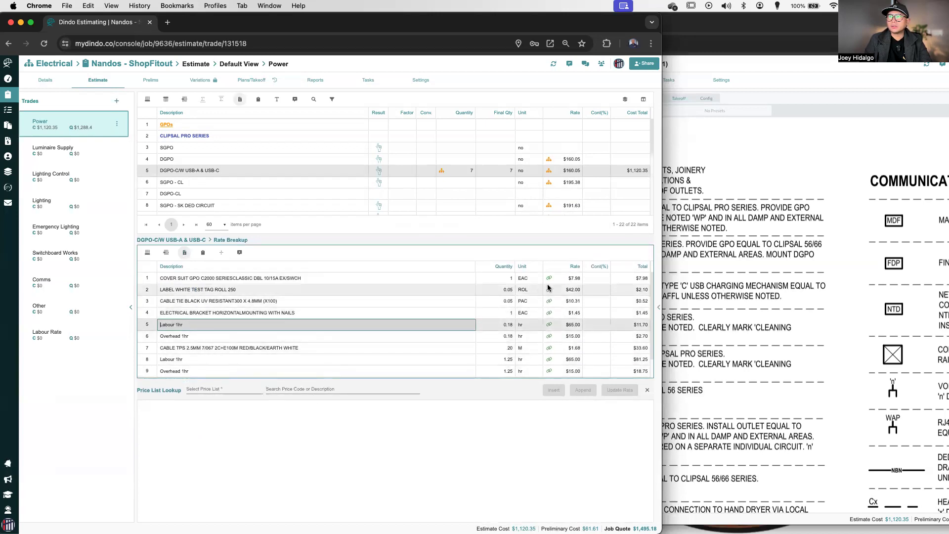
click(353, 281)
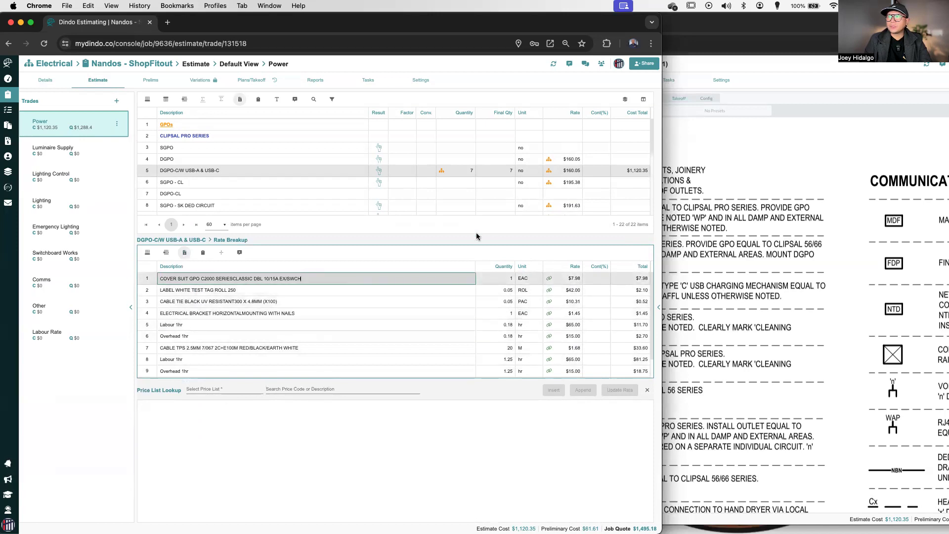
click(221, 388)
click(231, 402)
scroll(209, 478, down, 2)
- Search the ELEC_MAT price list for USB and check the matches under Circuit Protection and Industrial
click(327, 390)
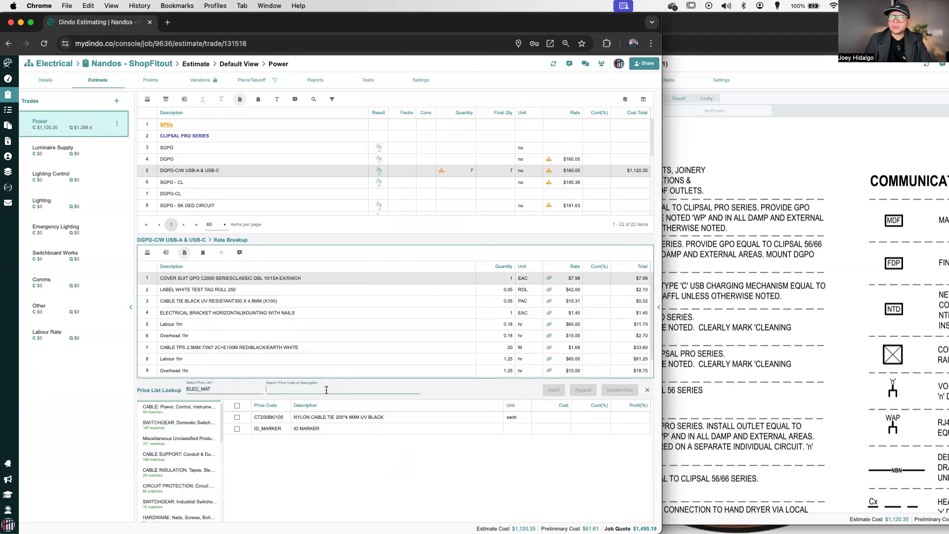
text(USB)
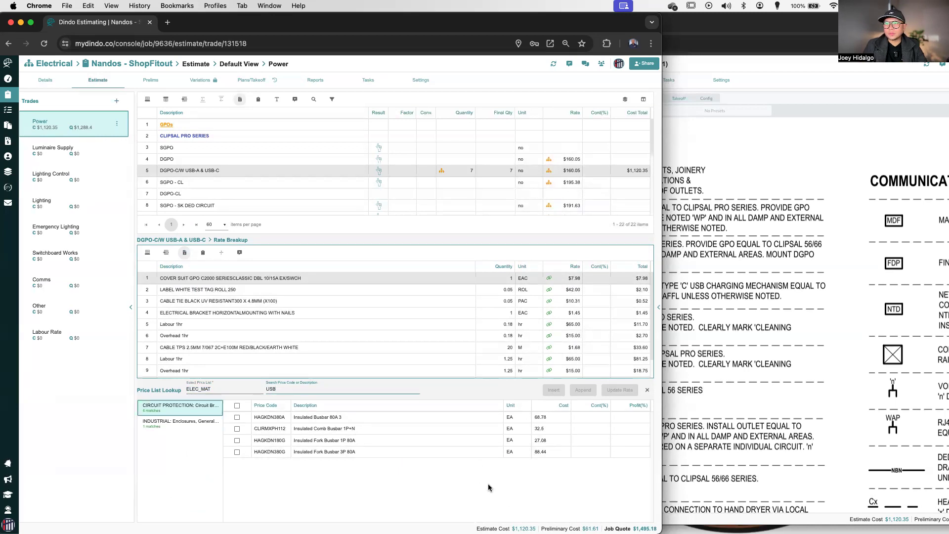
click(199, 425)
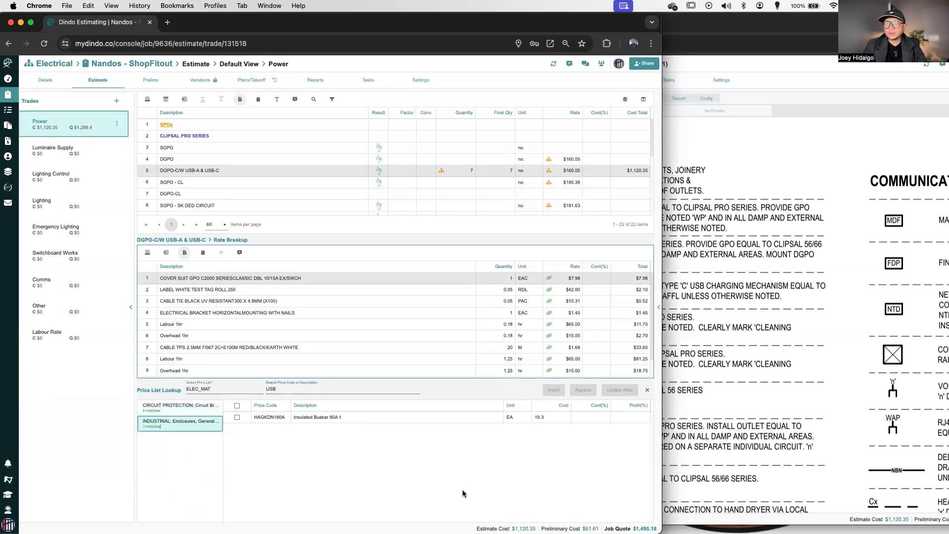
click(185, 408)
- Switch the lookup to the GEN ELEC ITEMS - 1M price list and show its USB matches under Domestic Outlets GPOs
click(202, 388)
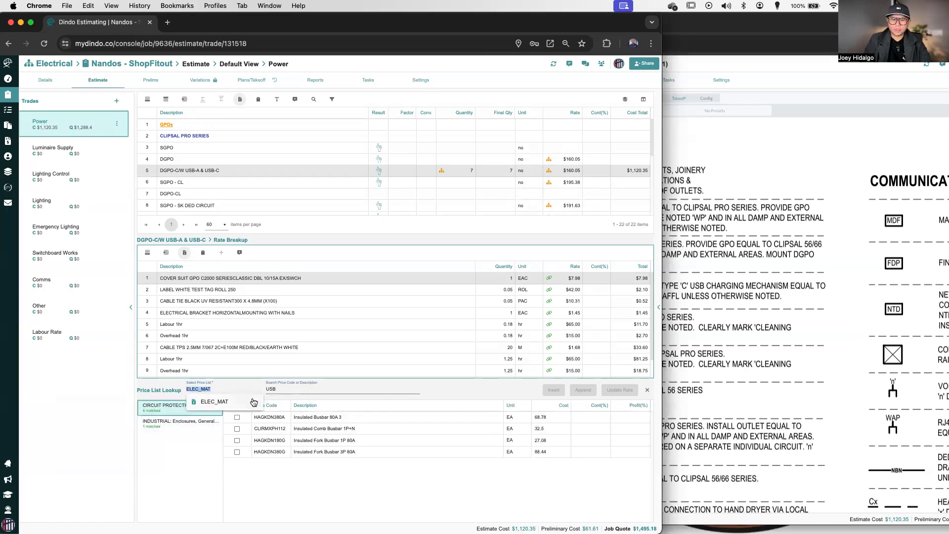
key(BackSpace)
scroll(251, 431, down, 1)
scroll(251, 431, down, 1)
scroll(249, 429, up, 3)
text(Ge)
click(228, 403)
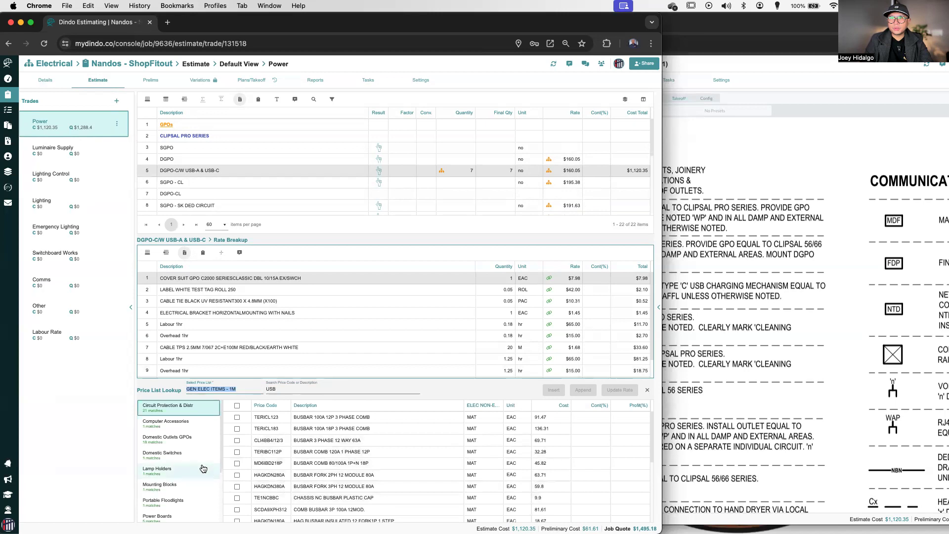
click(182, 437)
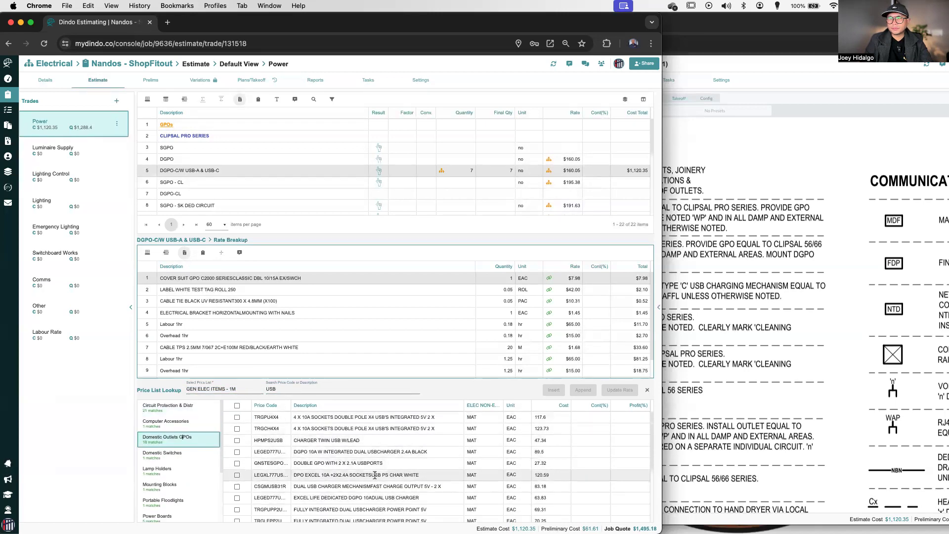
- Insert SOCKET TWIN C2000 SERIESCLASSIC WITH SINGLE USB above the rate breakup's COVER SUIT GPO row and close the price list lookup
scroll(388, 465, down, 5)
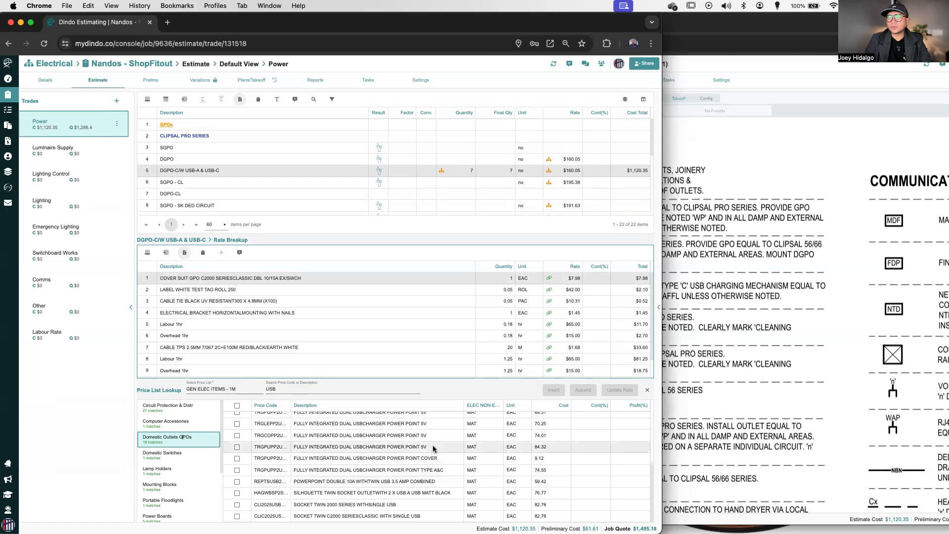
click(237, 516)
click(297, 279)
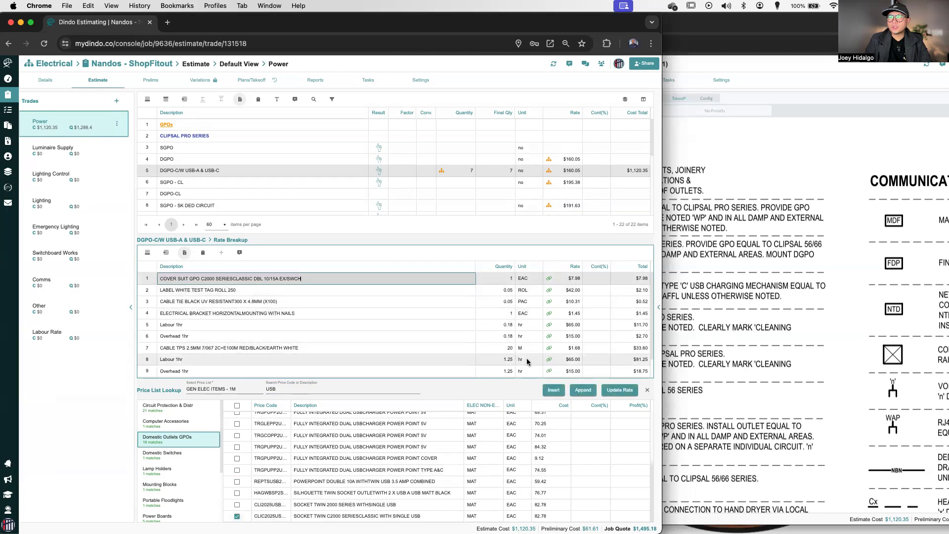
click(553, 390)
click(648, 390)
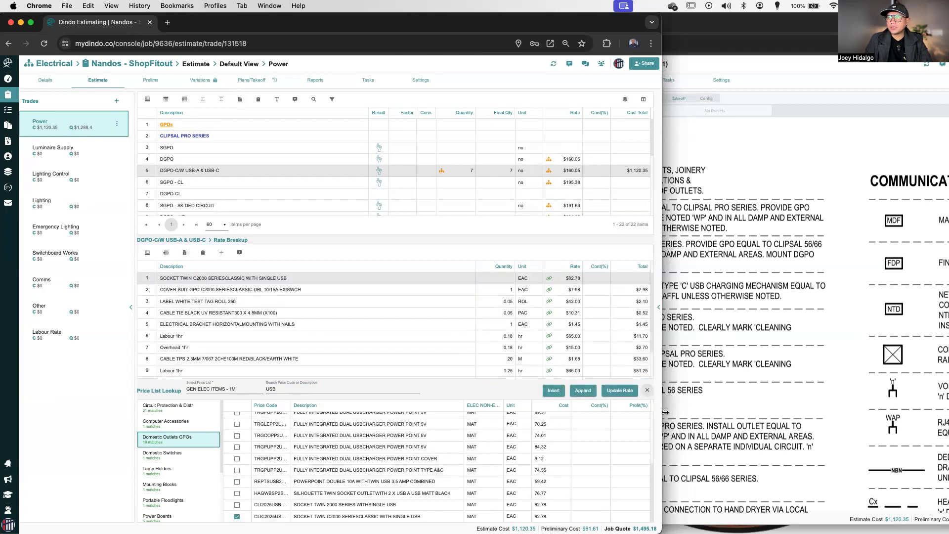
- Set the rate breakup quantities to 1 for the SOCKET TWIN C2000 row and 0 for the COVER SUIT GPO row
click(513, 351)
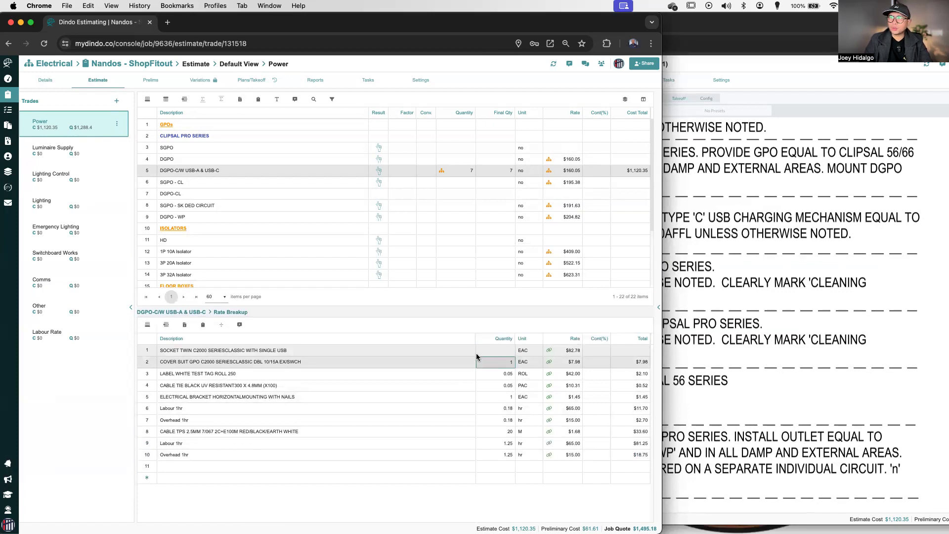
text(1)
click(511, 361)
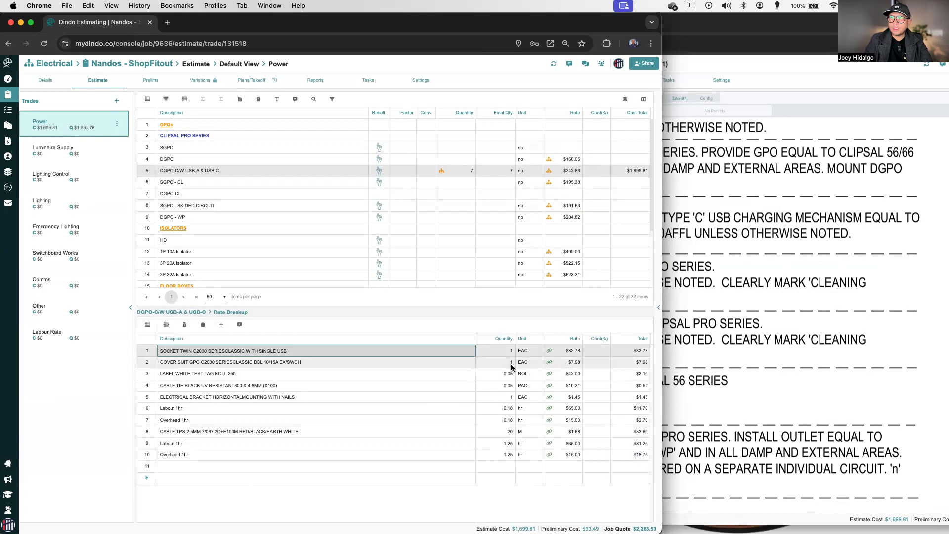
text(0)
key(Return)
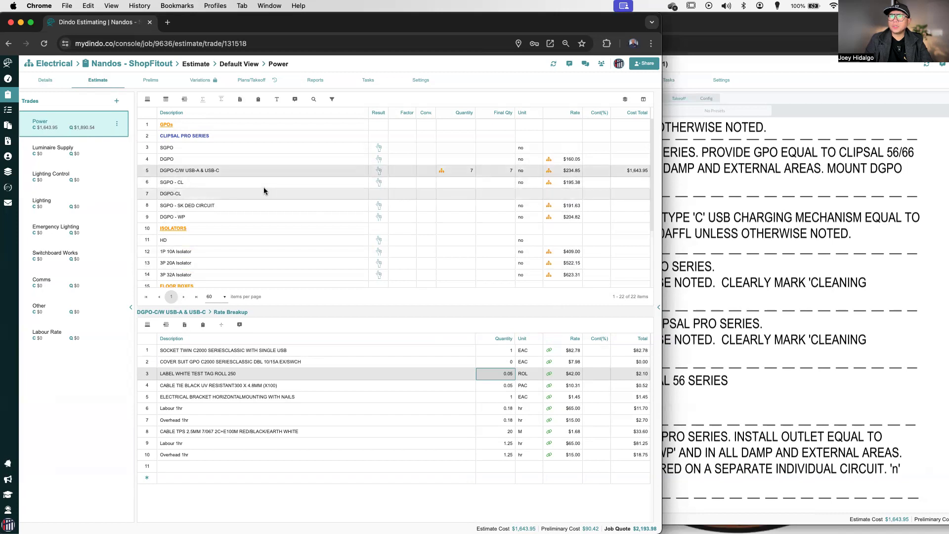
- Open the job's Quotation report and apply Job Summary as its quotation content
scroll(361, 207, down, 3)
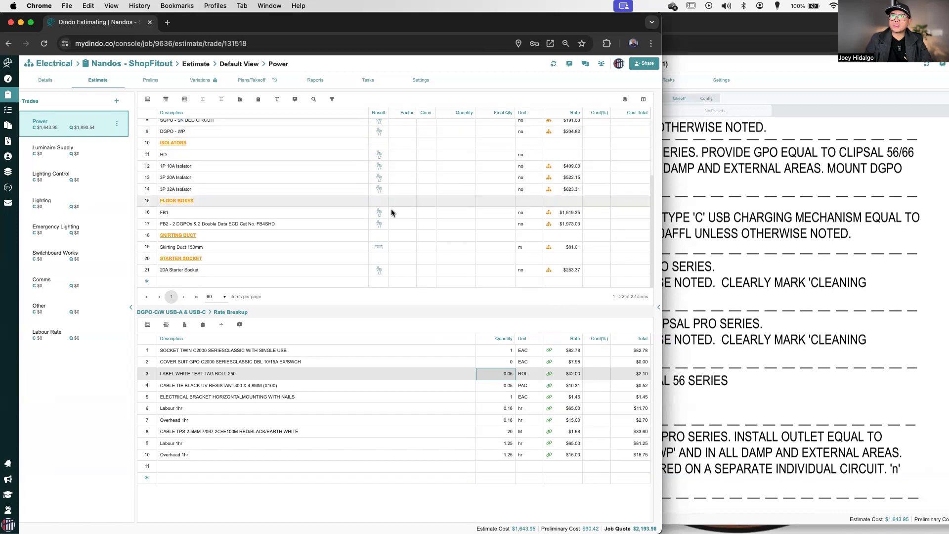
scroll(436, 210, up, 3)
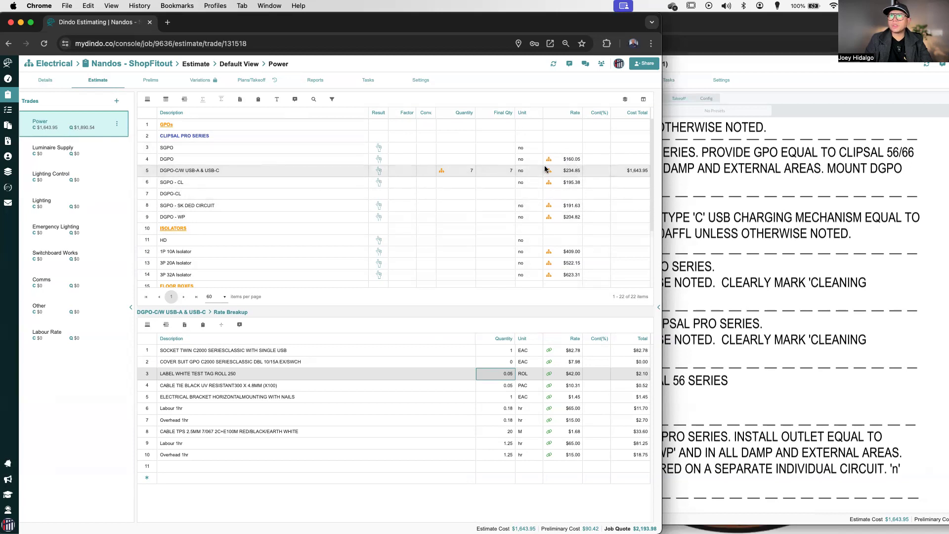
click(315, 81)
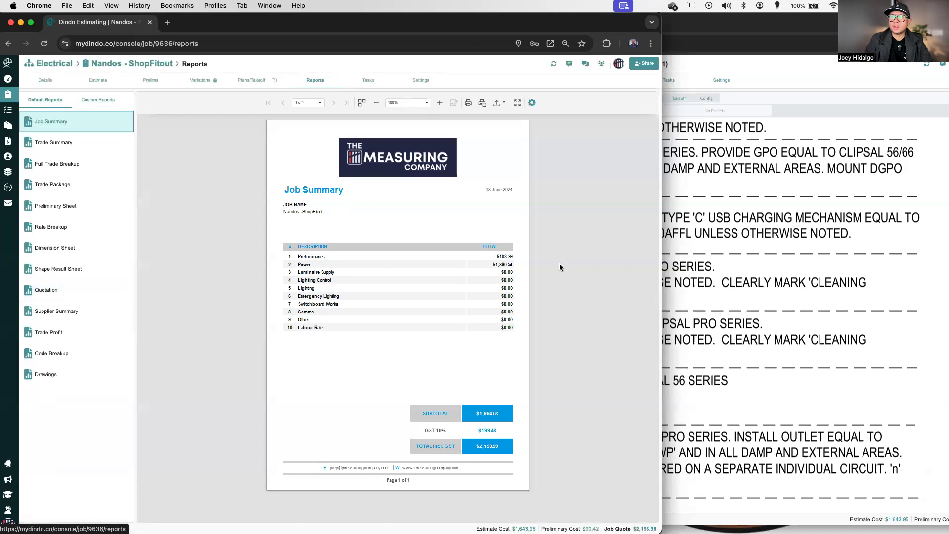
click(69, 290)
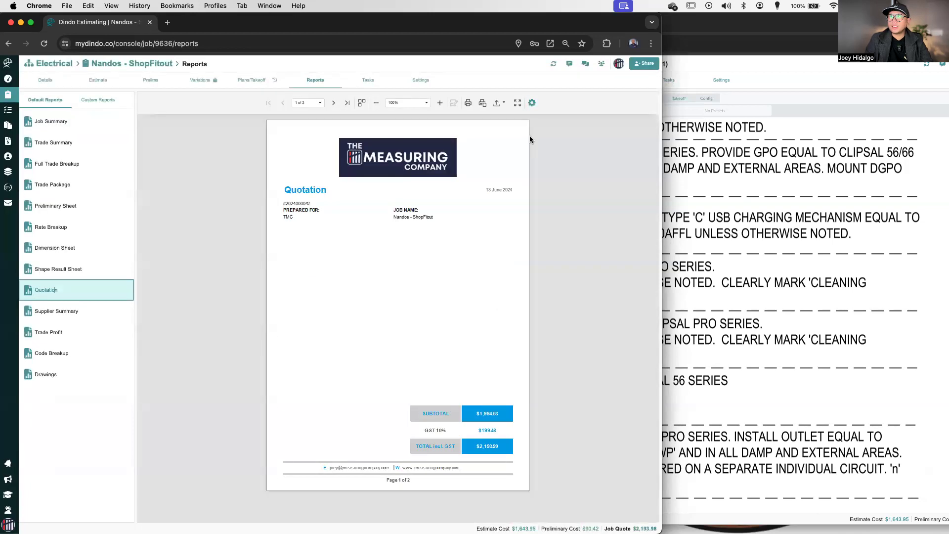
click(533, 103)
click(300, 308)
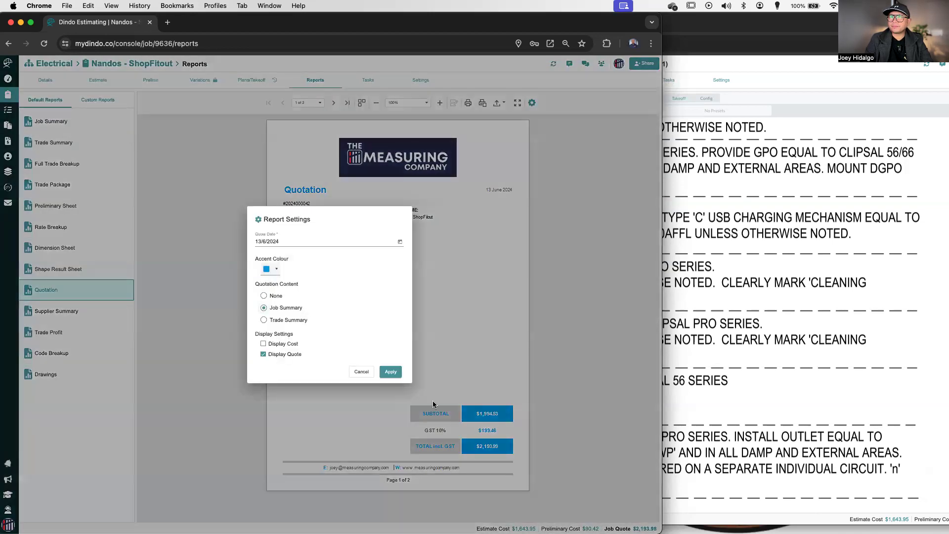
click(391, 372)
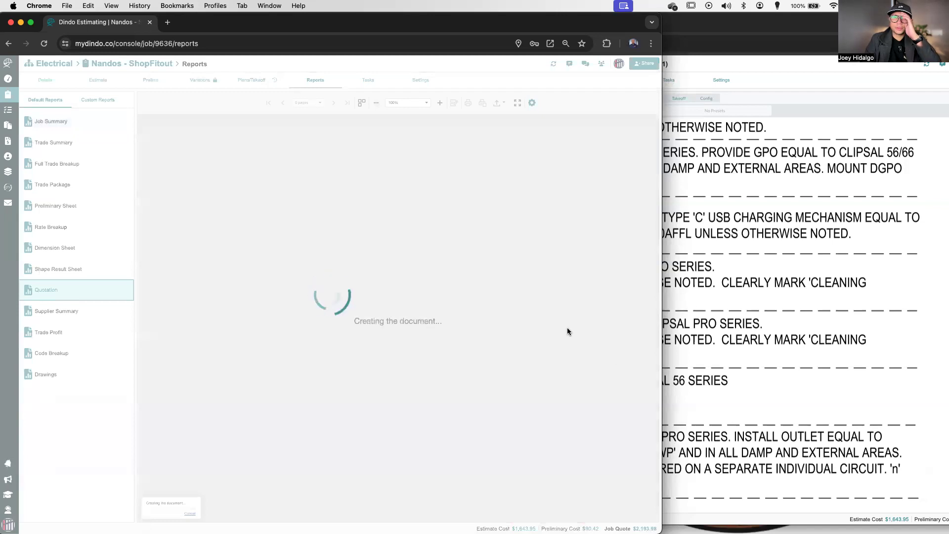